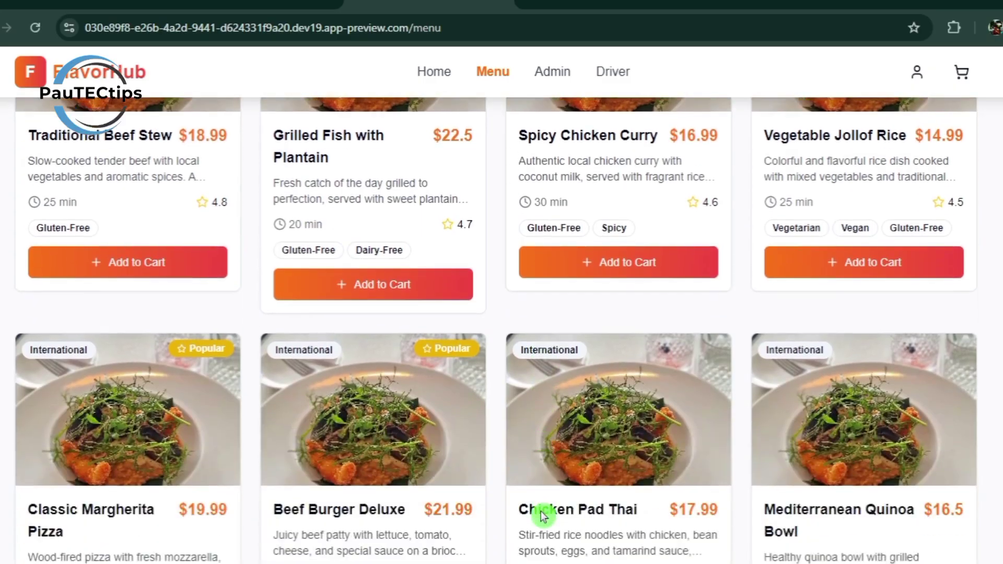
- Open the Admin page of the FlavorHub restaurant app
scroll(538, 470, "up", 8)
left_click(552, 74)
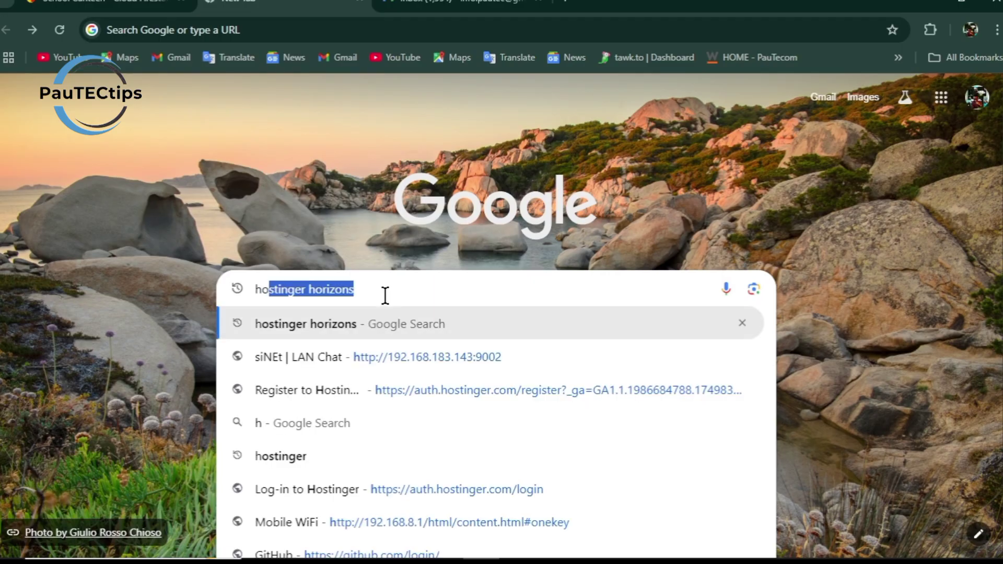
- Search Google for "hostinger horizons" and open the Hostinger Horizons site
type("s")
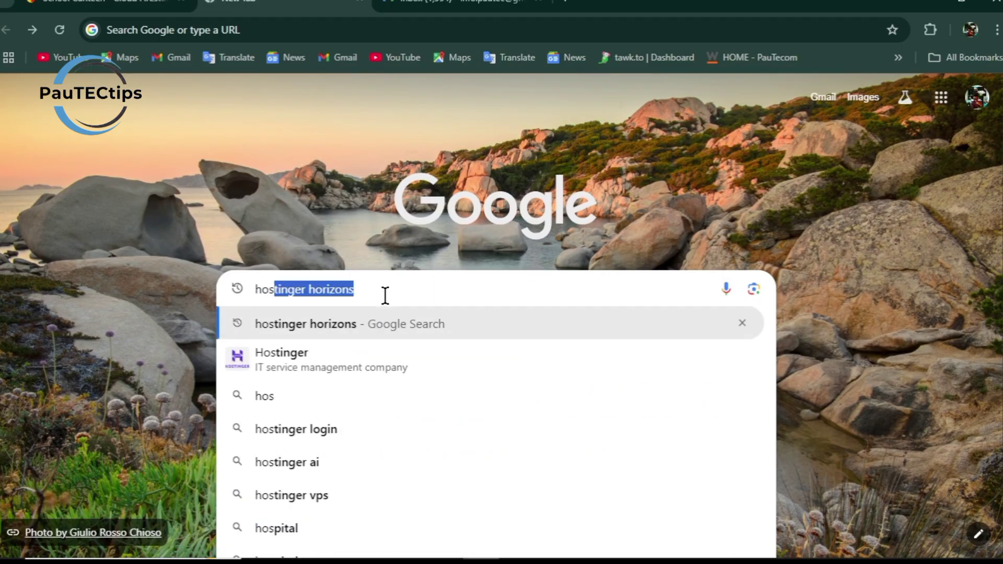
left_click(388, 301)
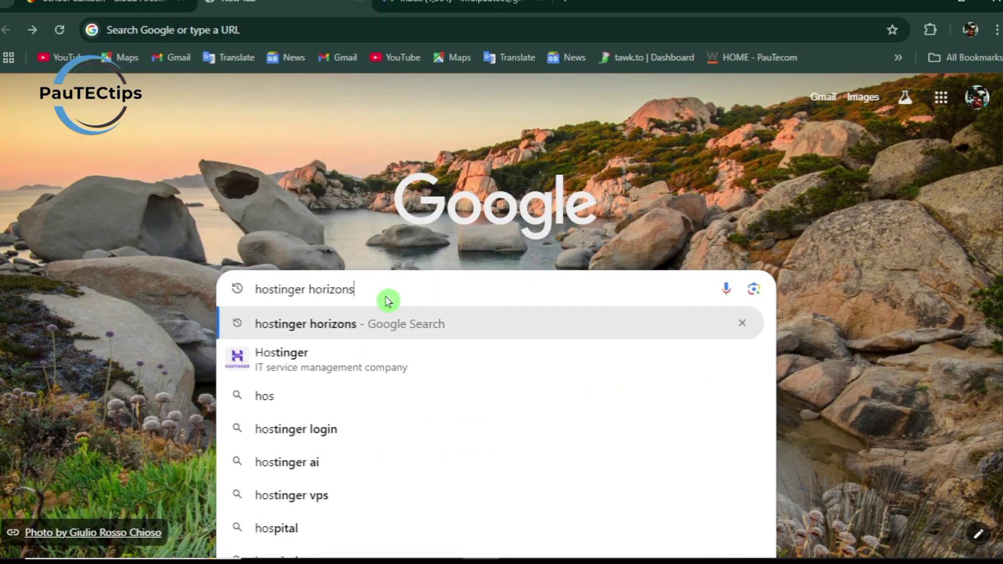
key("Return")
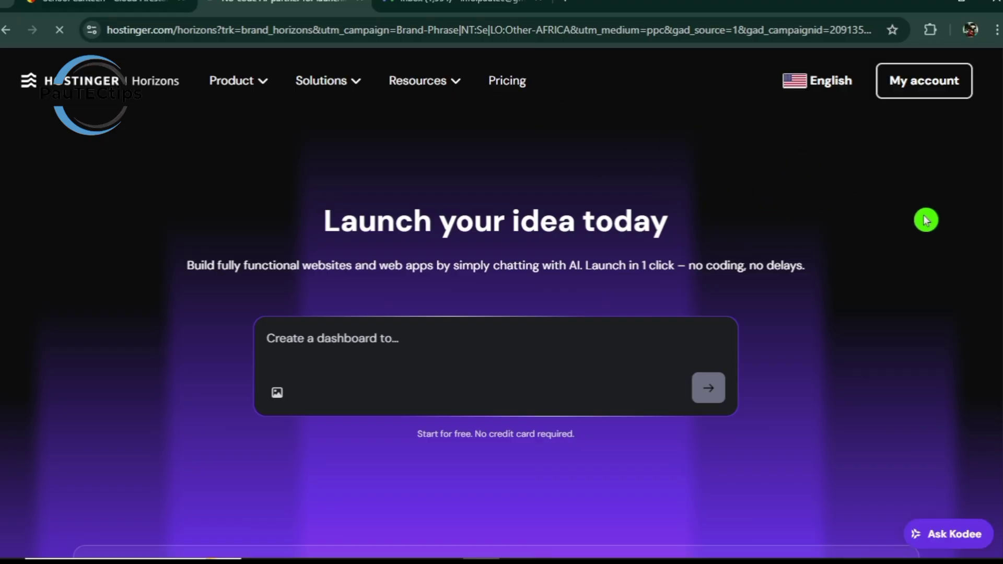
- Sign up for a new Hostinger account, filling in the email address and account password, and submit the registration
left_click(933, 92)
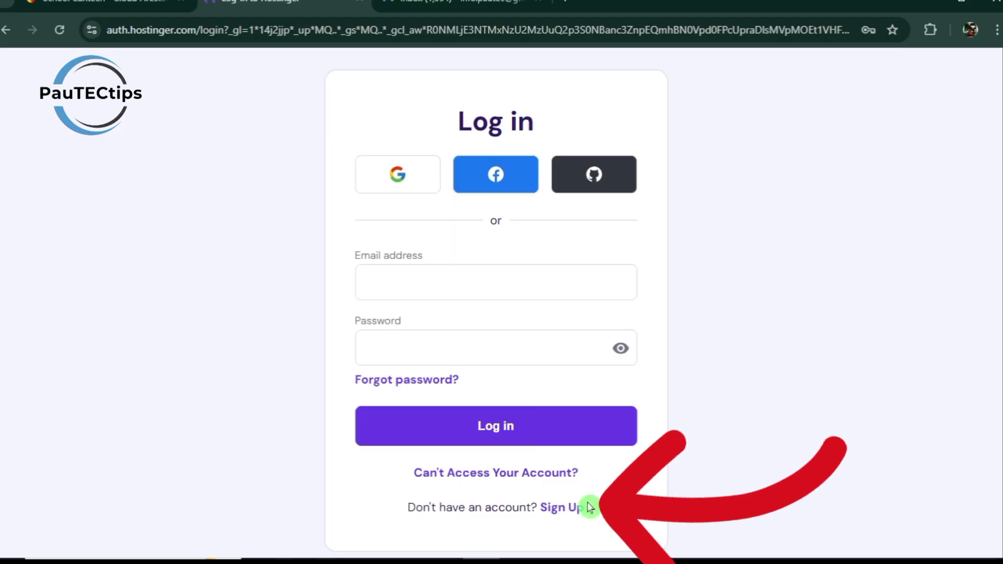
left_click(588, 507)
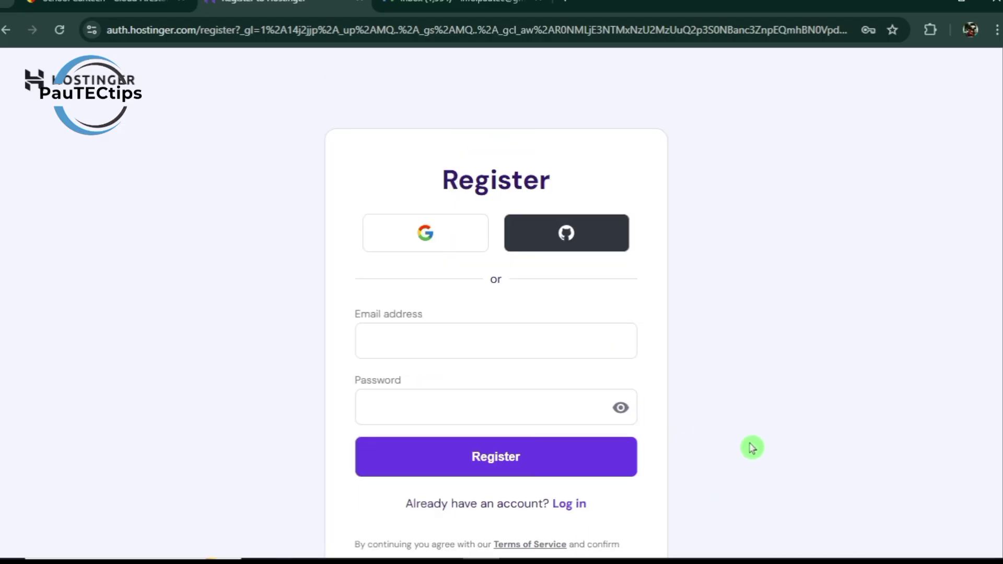
left_click(511, 327)
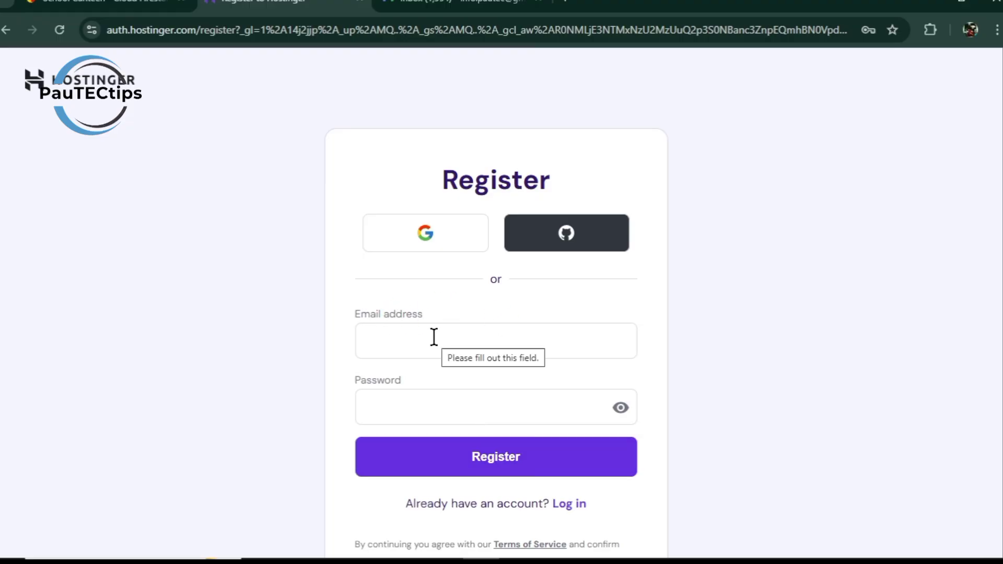
left_click(476, 385)
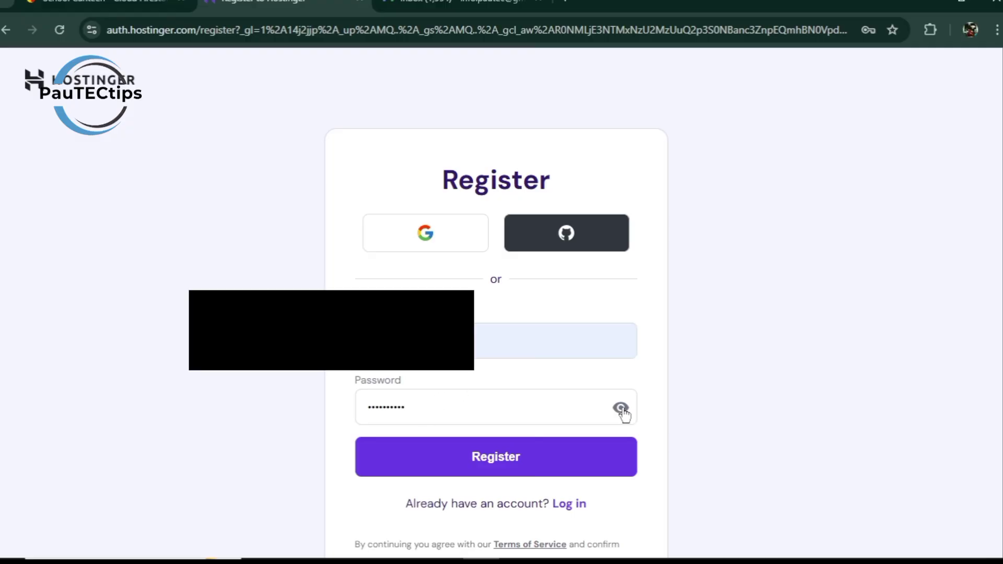
scroll(492, 402, "down", 1)
scroll(491, 403, "up", 1)
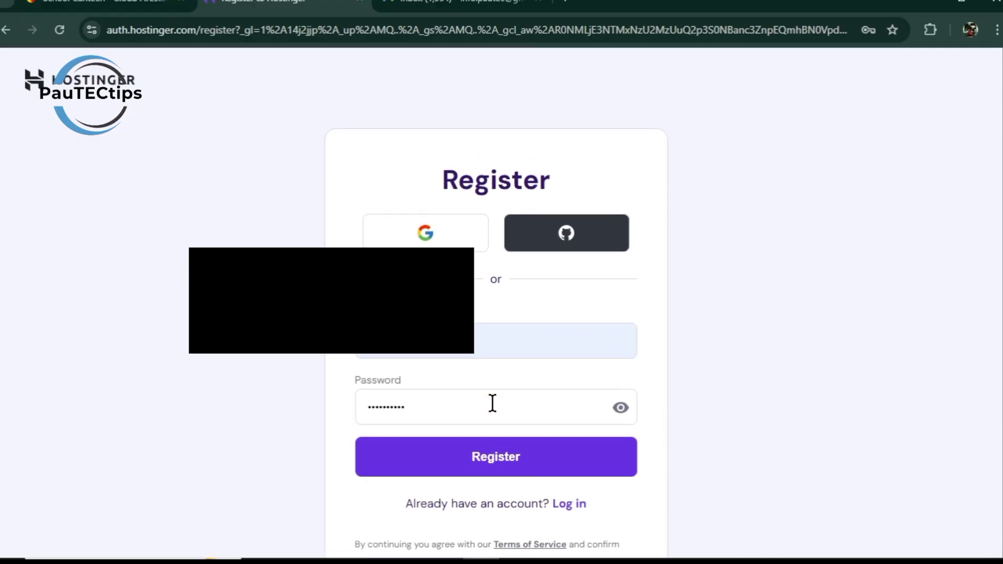
left_click(627, 490)
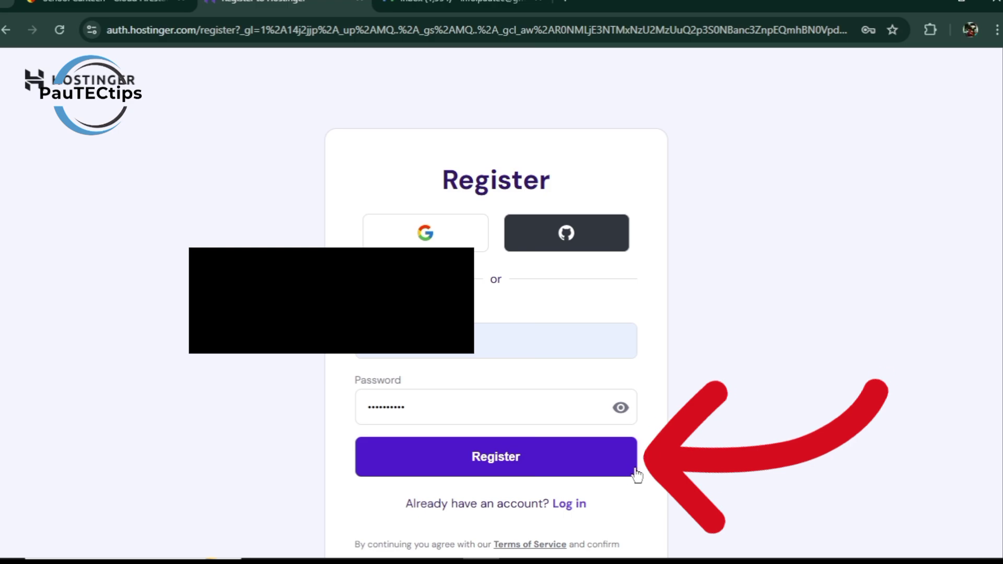
left_click(643, 474)
left_click(618, 470)
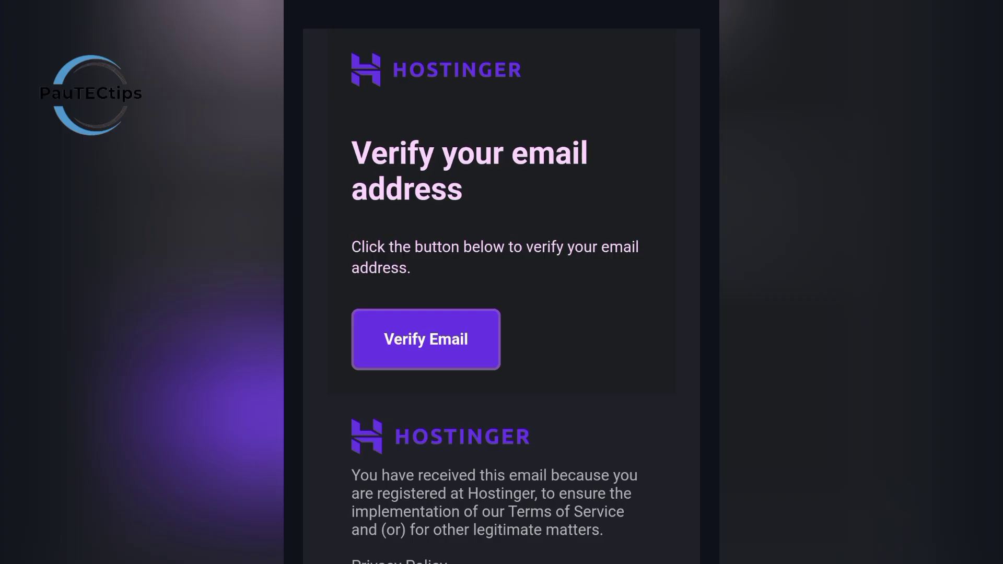
- Look through the Hostinger message for verifying the email address
scroll(501, 282, "down", 3)
scroll(501, 282, "up", 2)
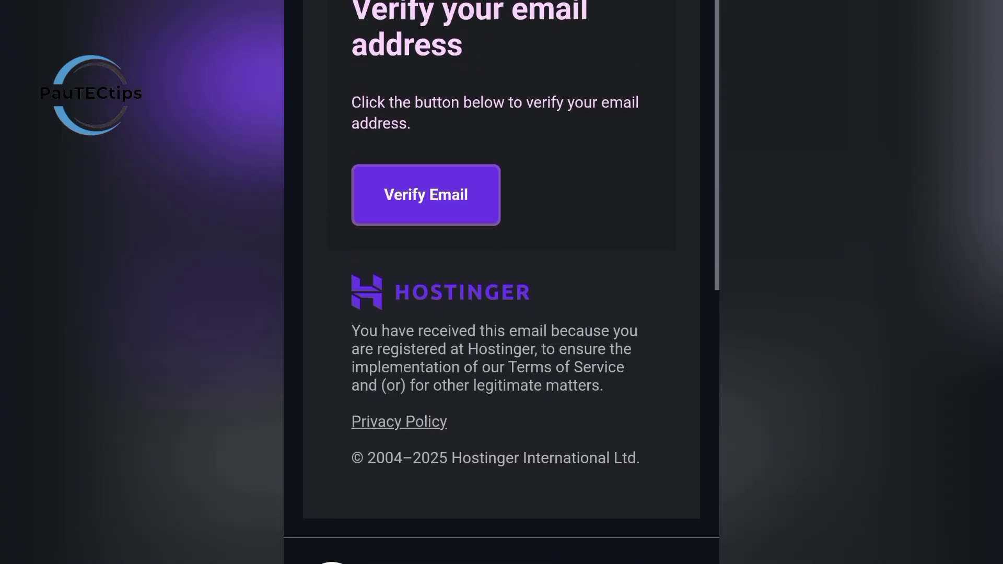
scroll(501, 282, "up", 2)
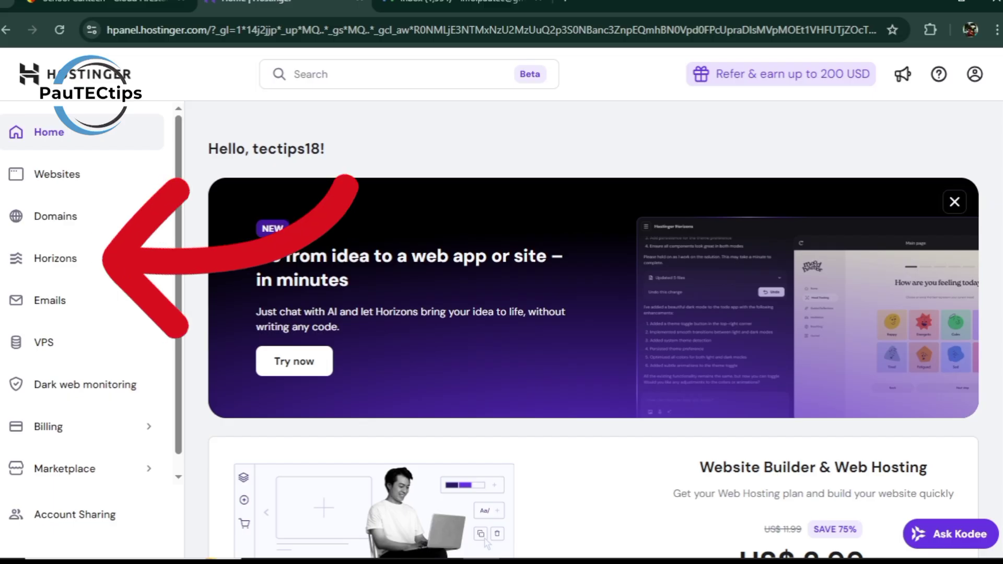
- Open Horizons from the Hostinger dashboard and start trying the AI app builder
left_click(55, 264)
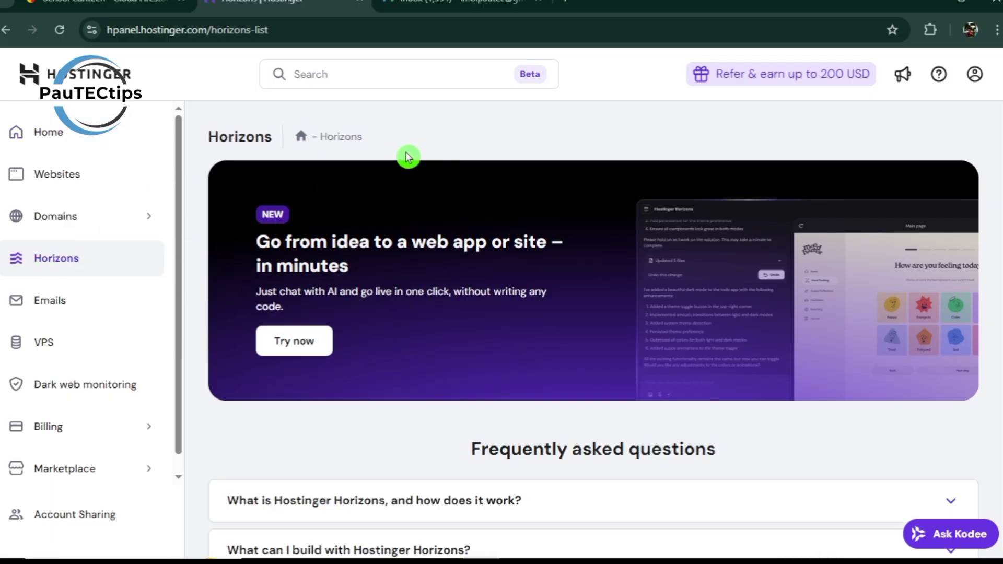
left_click(326, 343)
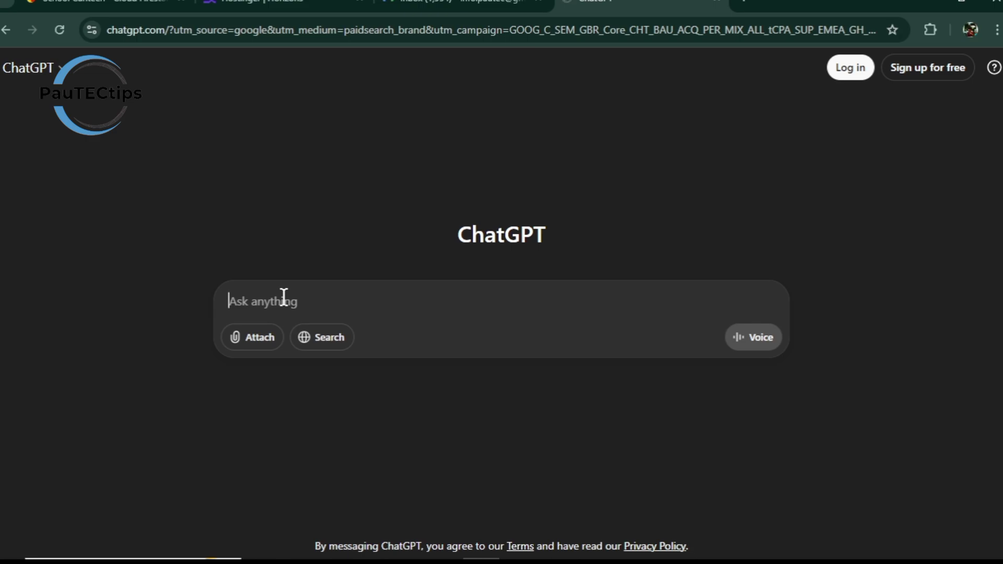
- In ChatGPT, ask for a prompt to generate a fully working online ordering and delivery app for a restaurant of local and international dishes
type("run")
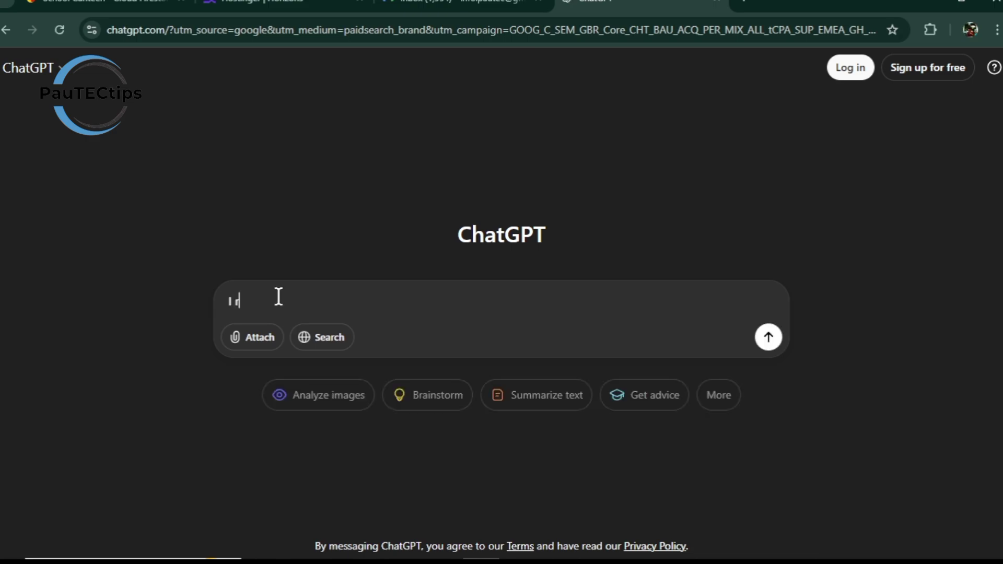
type(" a restaurant of local and international dishes. I want a fully working app that people can pl")
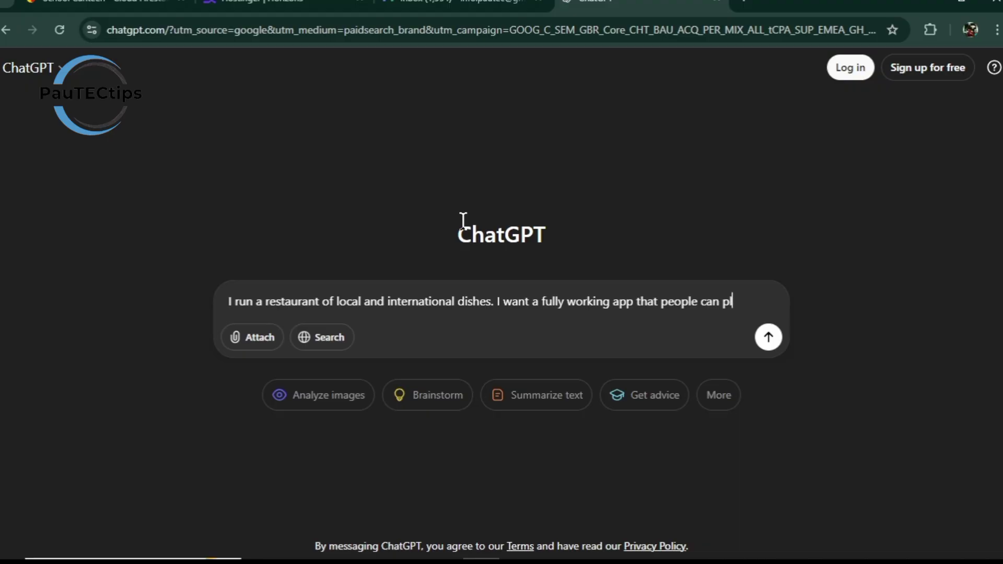
type("ace orders online and their food be de")
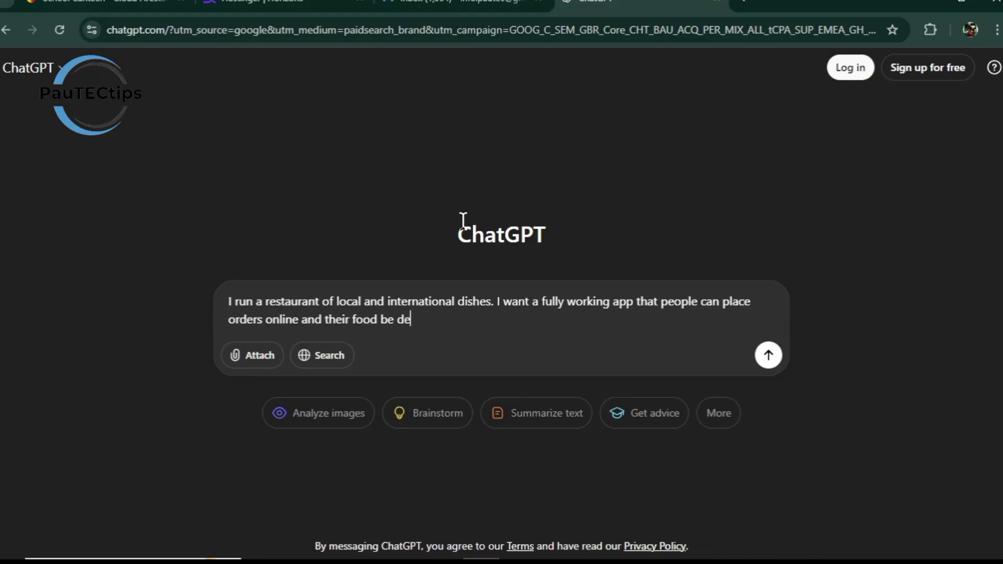
type("loivered to them")
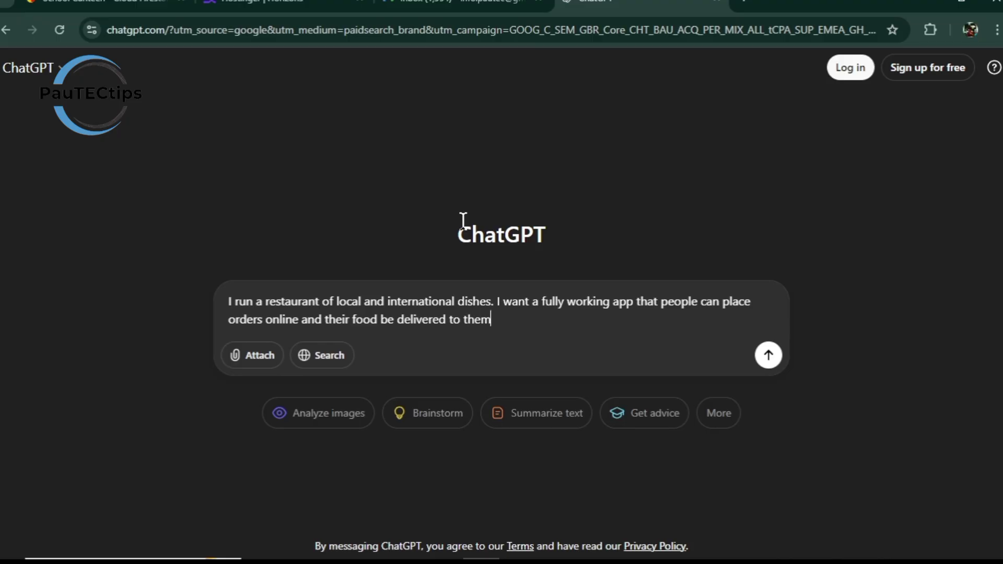
type(". Can you help me write a prompt ")
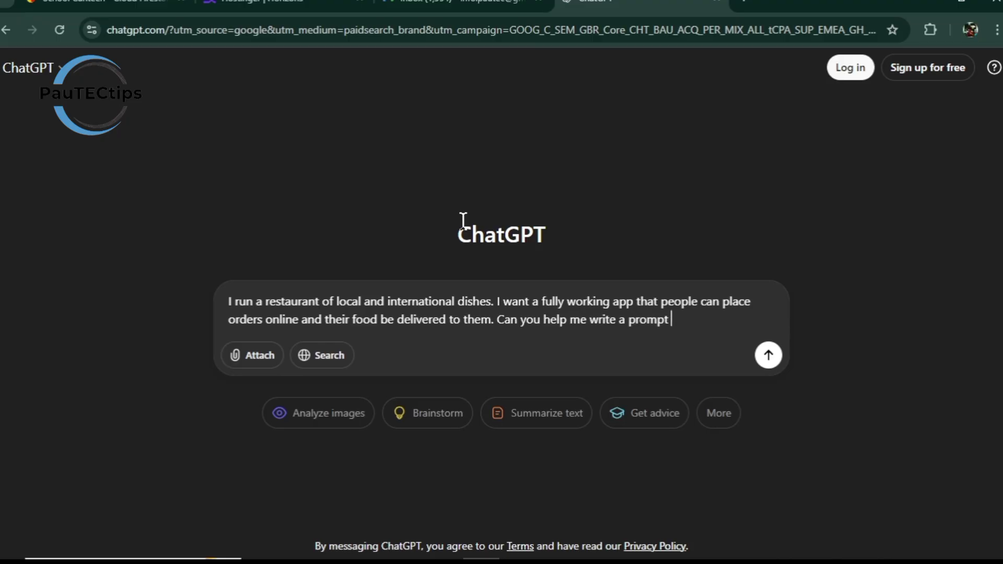
type("to generate this app?")
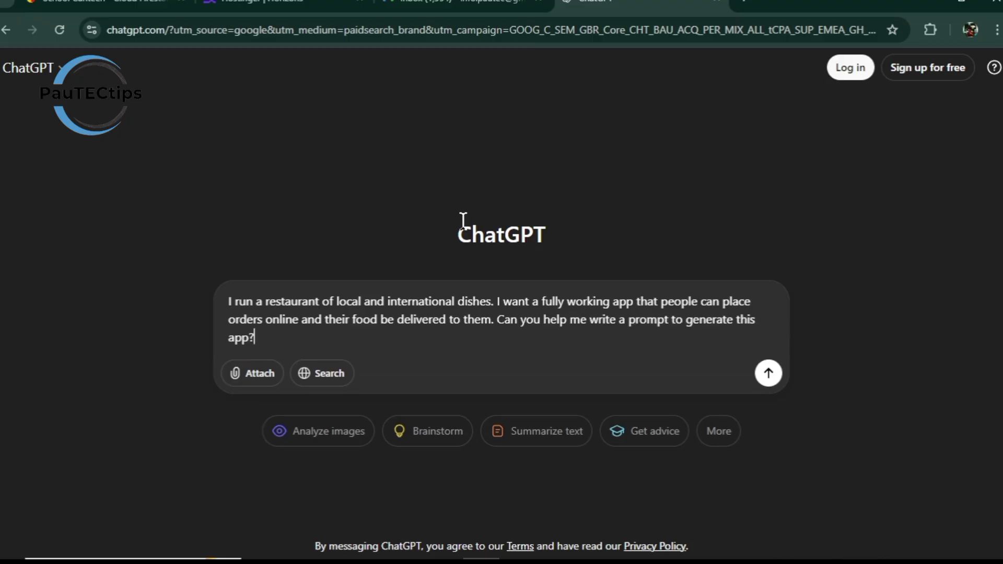
key("Return")
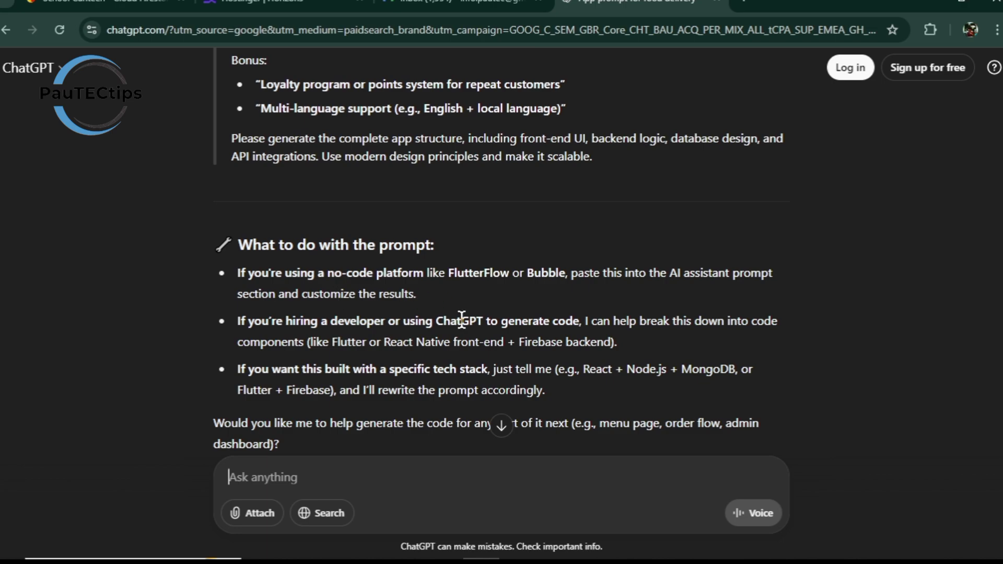
- Copy the generated app prompt from its opening sentence through the end of the Delivery Driver section
scroll(232, 112, "up", 20)
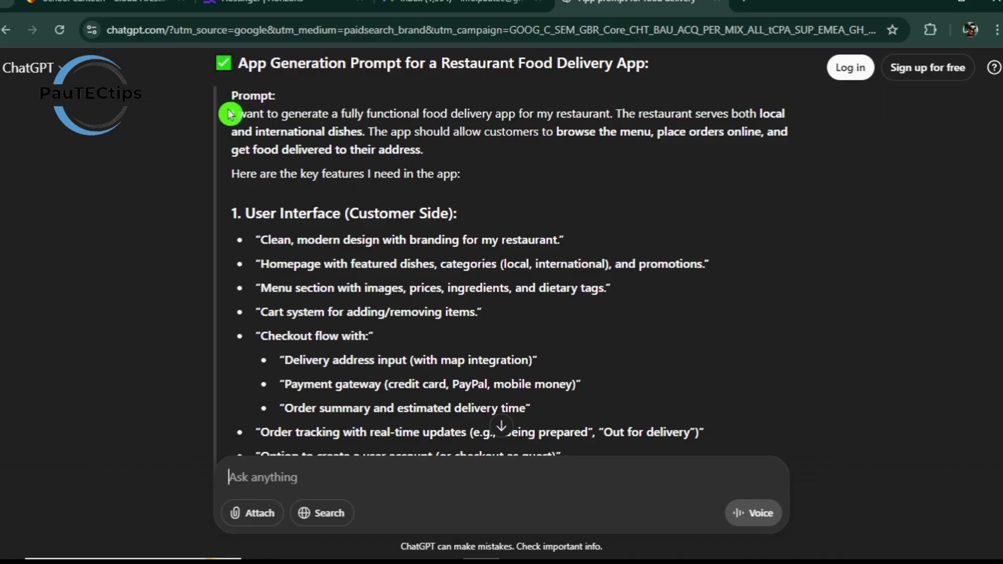
left_click_drag(232, 115, 324, 357)
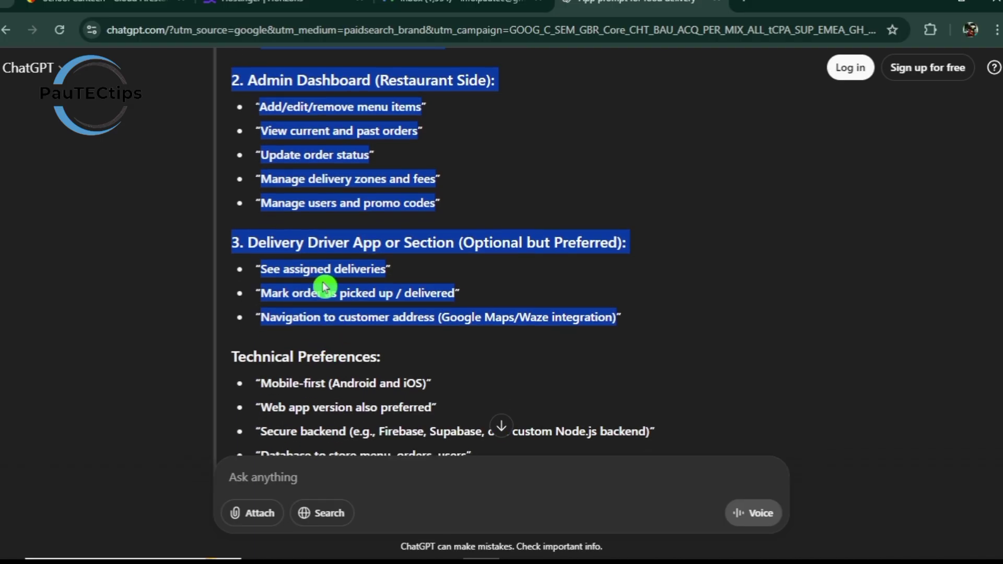
right_click(323, 255)
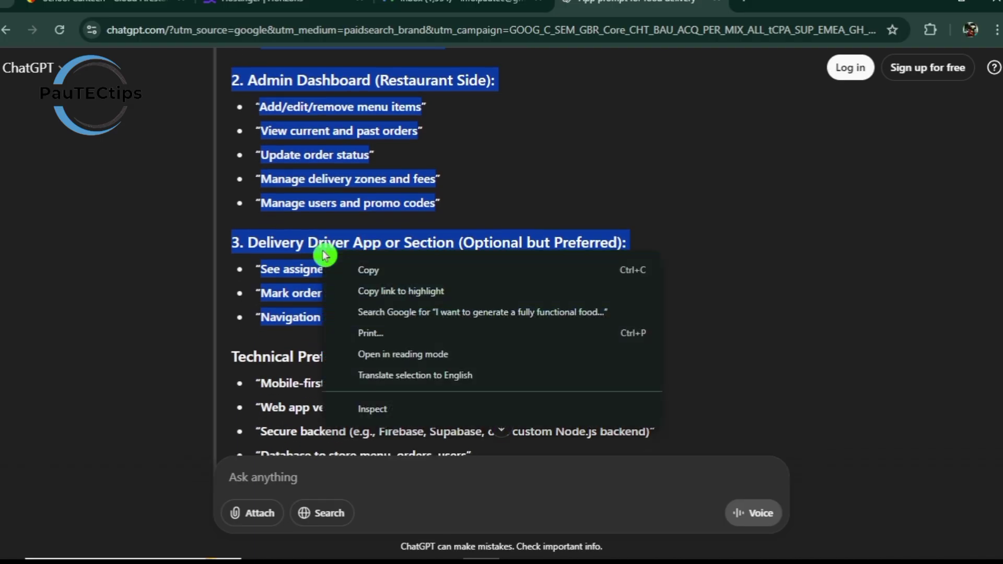
left_click(374, 271)
scroll(372, 269, "up", 1)
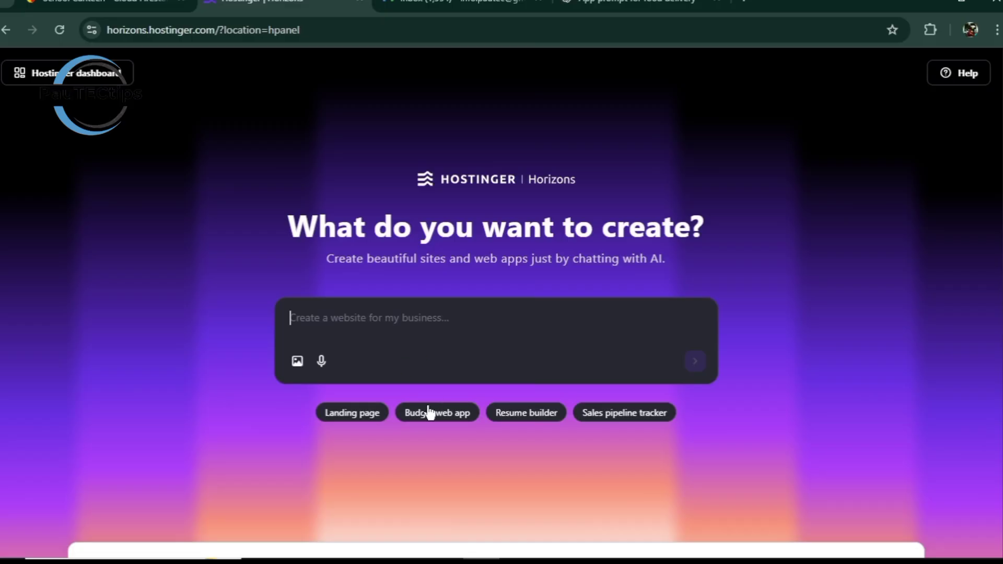
- Switch to Hostinger Horizons, paste the copied restaurant app prompt as the request, and submit it for generation
left_click(393, 315)
key("ctrl+v")
scroll(702, 412, "down", 2)
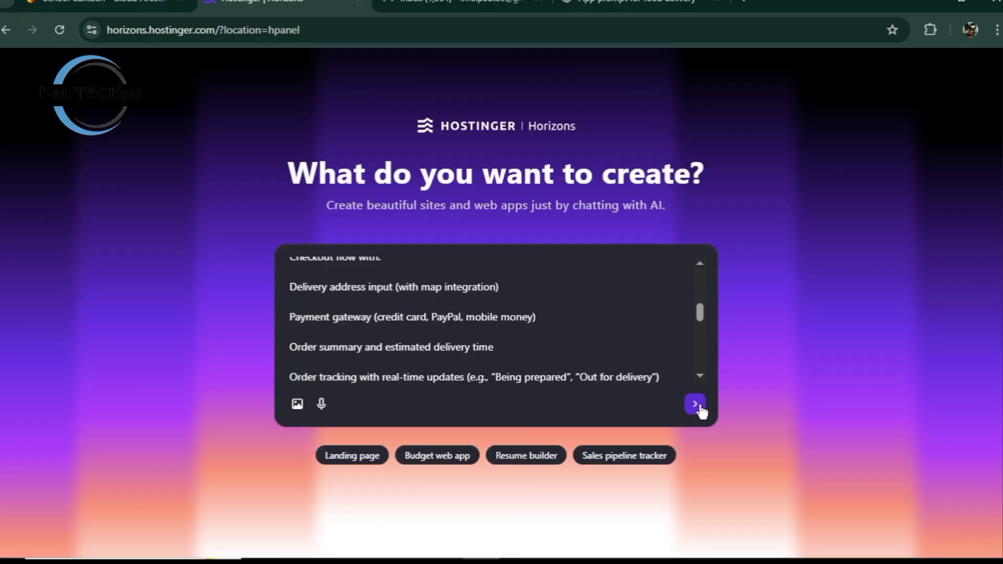
left_click(700, 409)
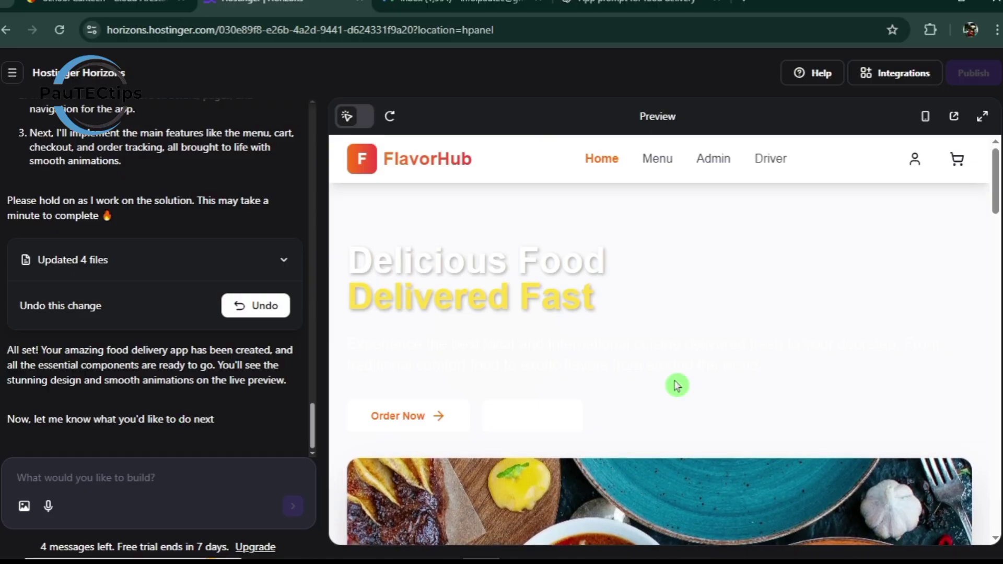
- Examine the generated FlavorHub home page in the preview, from the hero section down to the featured dishes
scroll(676, 385, "down", 5)
scroll(676, 385, "down", 2)
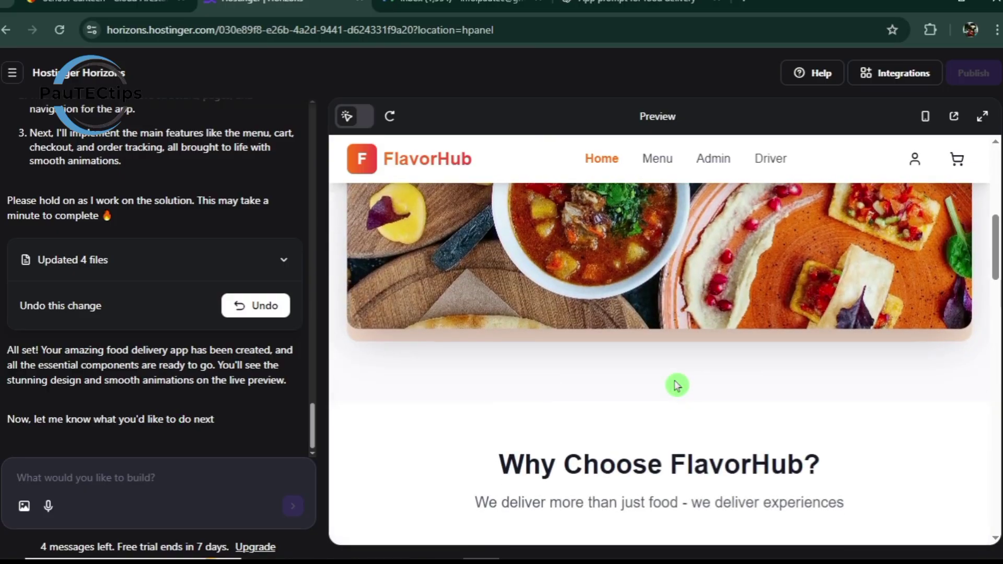
scroll(676, 385, "down", 2)
scroll(676, 385, "down", 5)
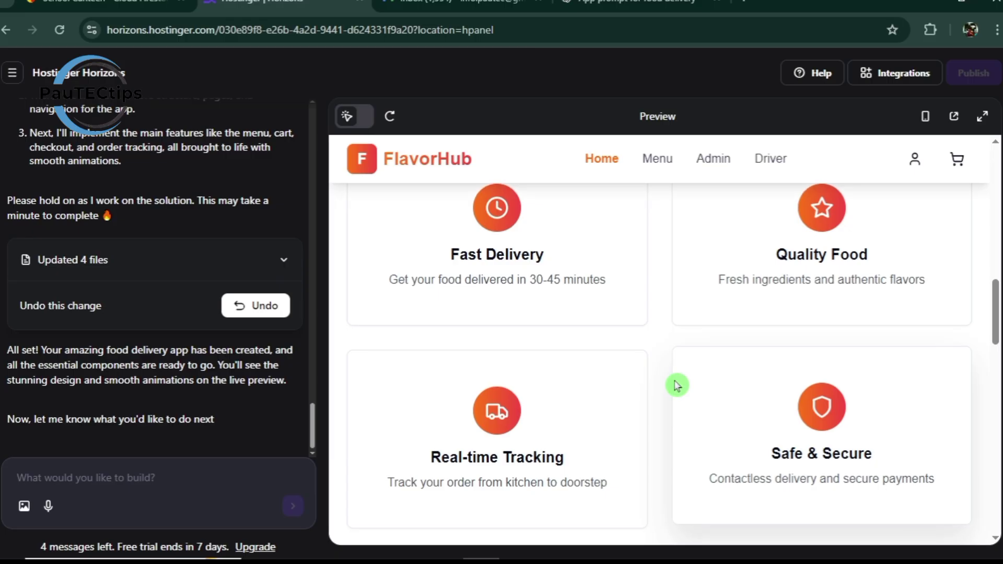
scroll(677, 385, "down", 4)
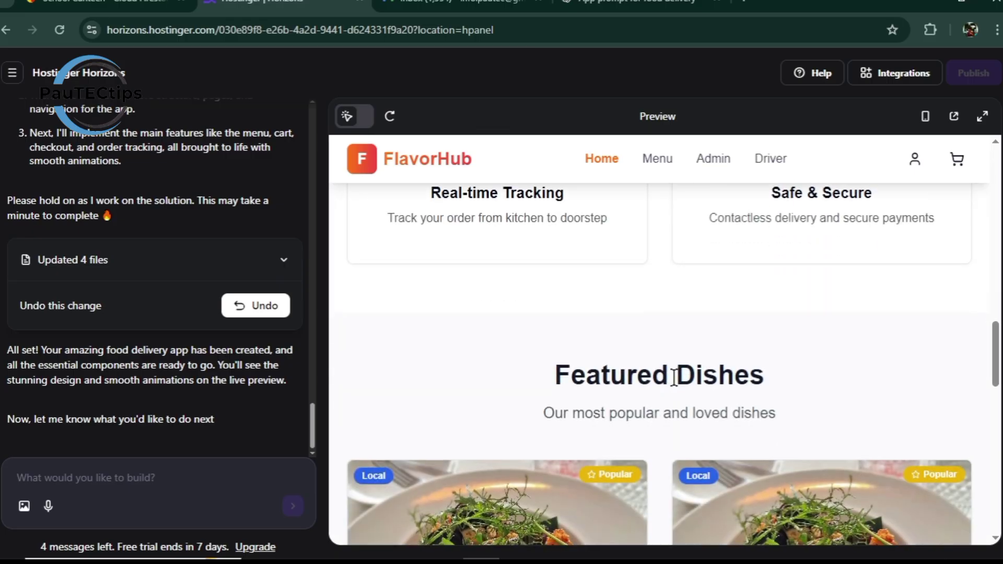
scroll(678, 384, "down", 3)
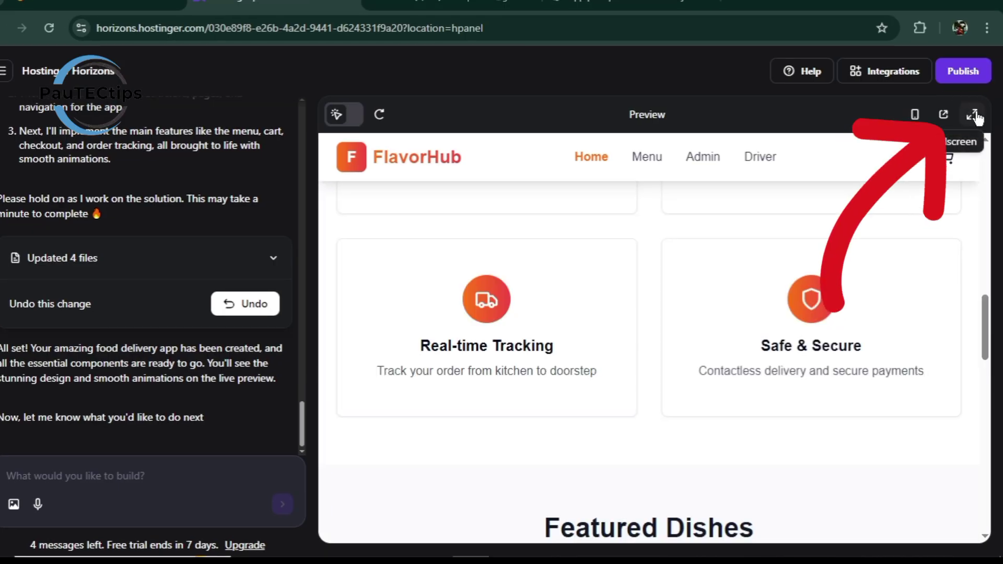
- Open the app preview in a separate browser tab and look through its full-width home page
left_click(947, 116)
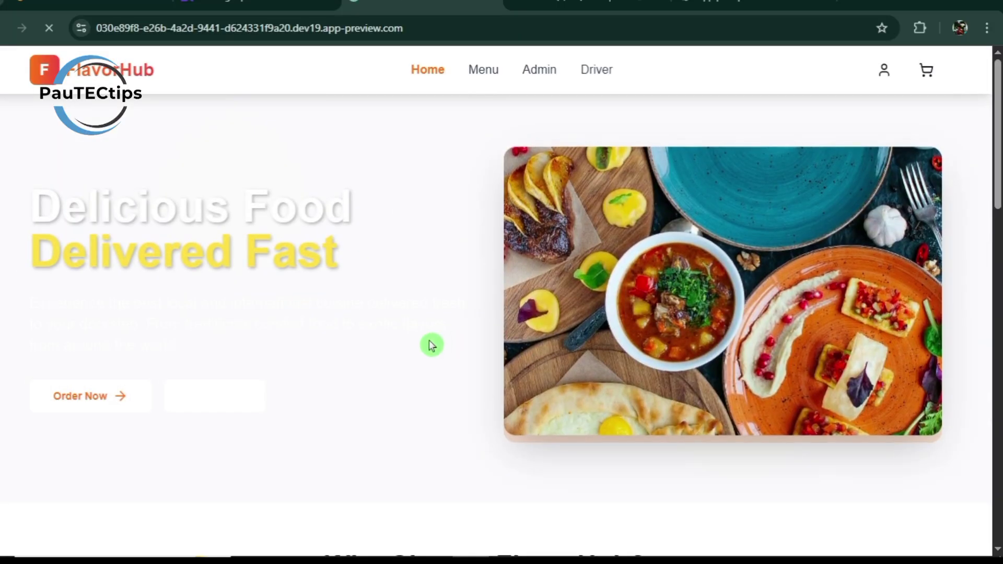
scroll(446, 376, "down", 3)
scroll(446, 376, "down", 4)
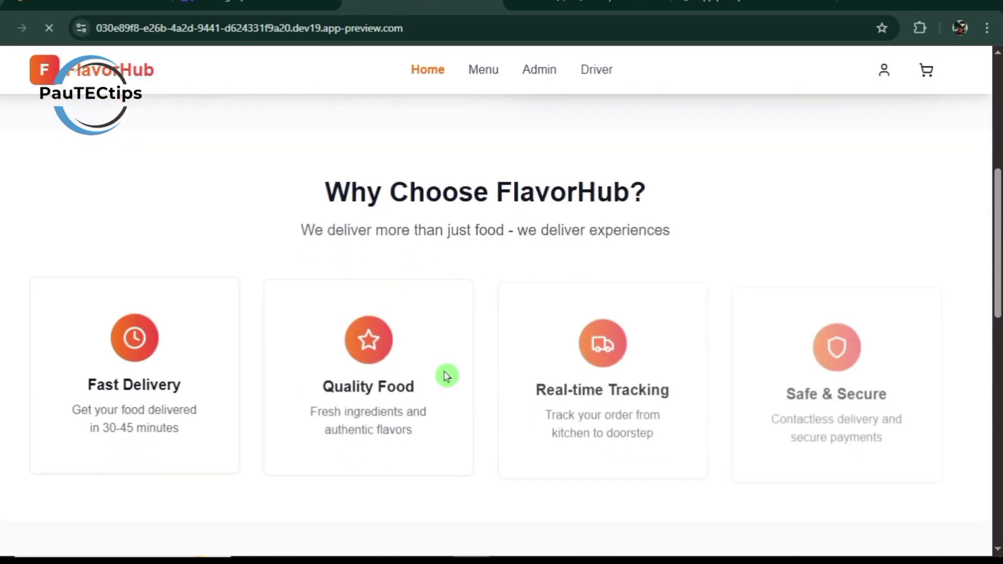
scroll(773, 416, "down", 6)
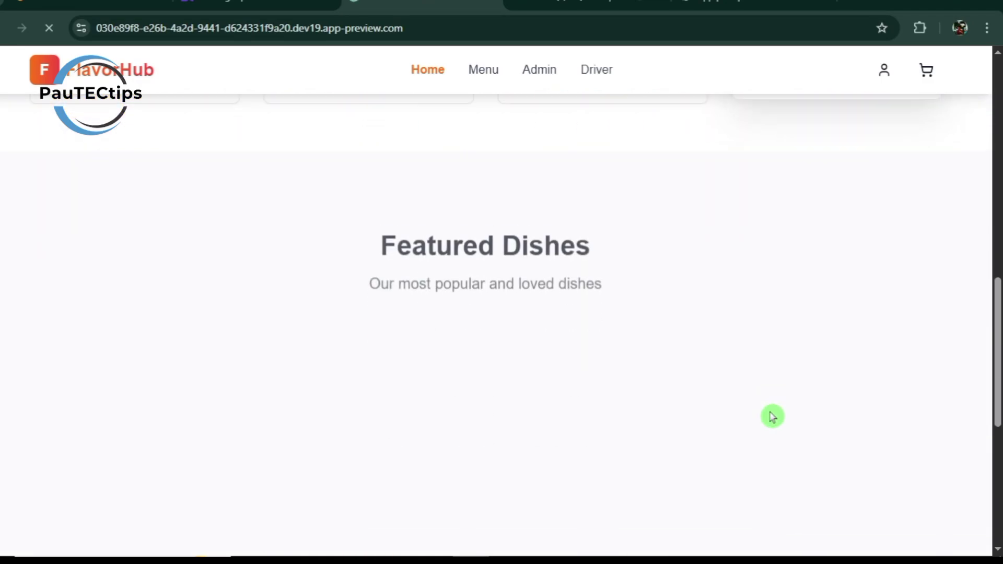
- Look over the rest of the FlavorHub home page and view the dishes on its Menu page
scroll(739, 371, "down", 5)
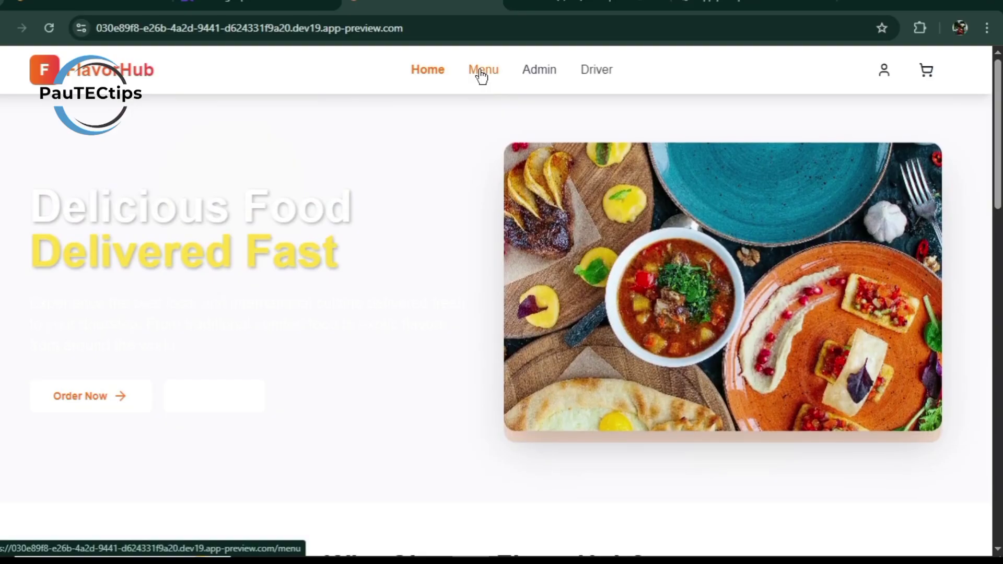
left_click(479, 72)
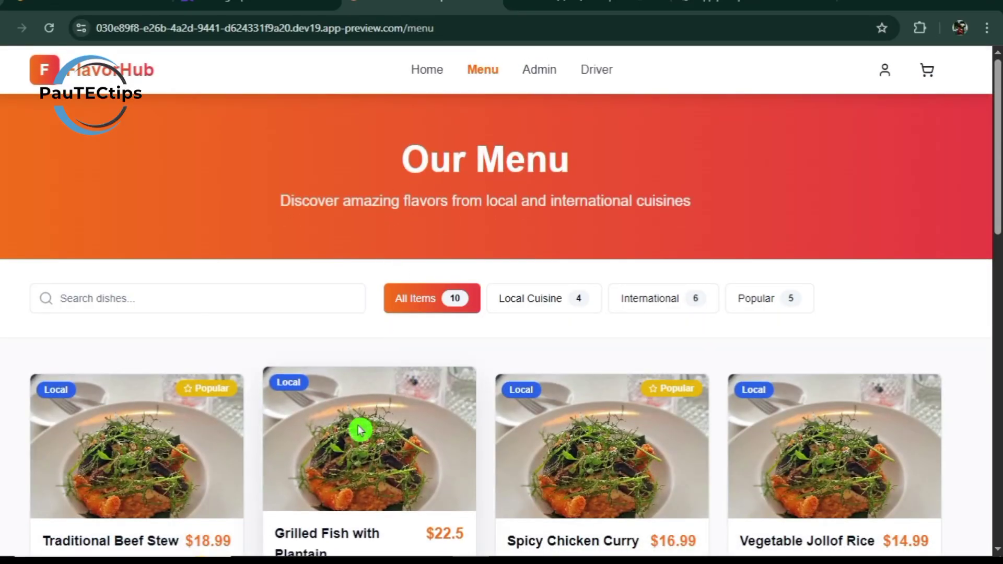
scroll(361, 428, "down", 3)
scroll(530, 491, "up", 3)
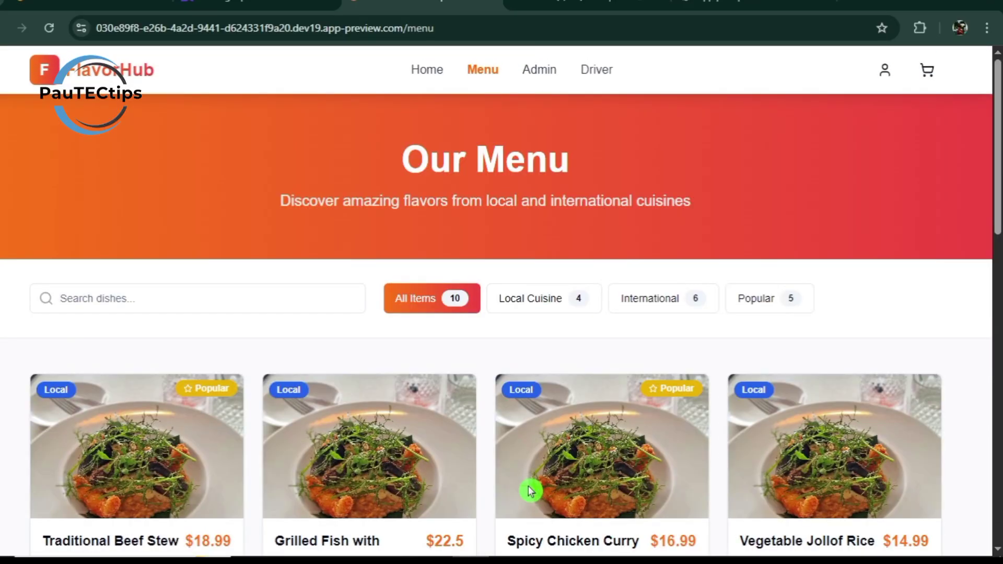
- Check the app's Admin dashboard, Driver dashboard, account feature and shopping cart
left_click(538, 80)
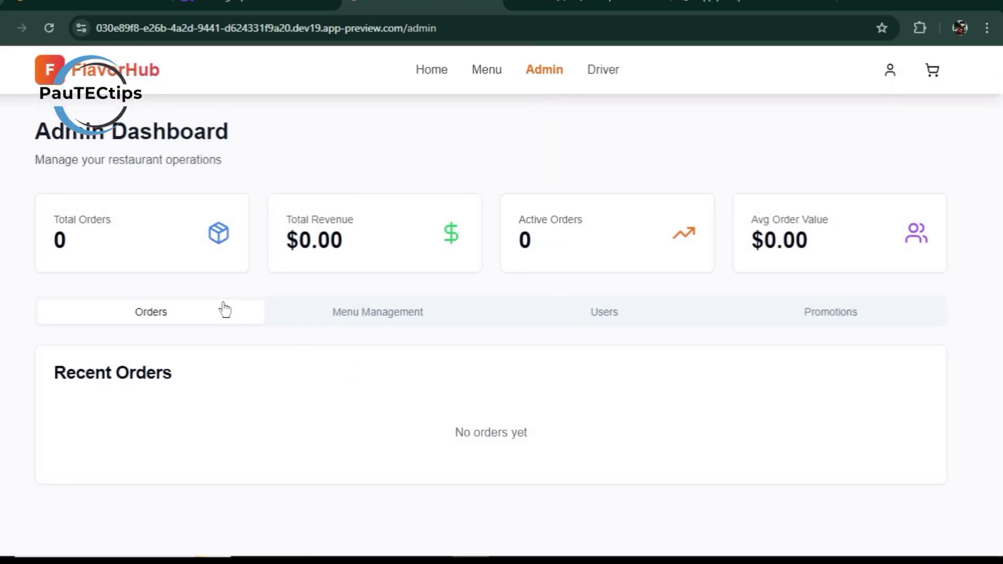
left_click(616, 71)
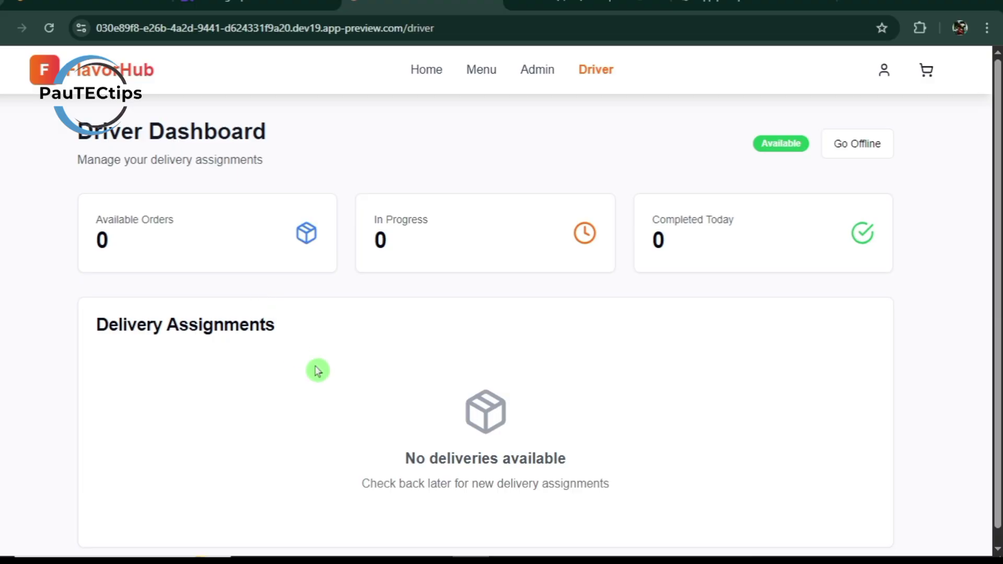
left_click(883, 69)
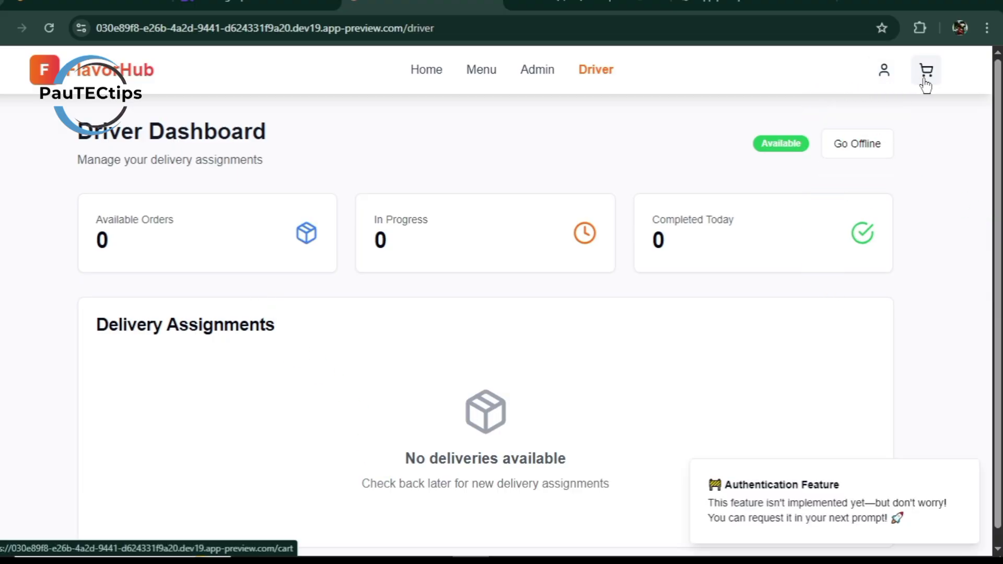
left_click(924, 80)
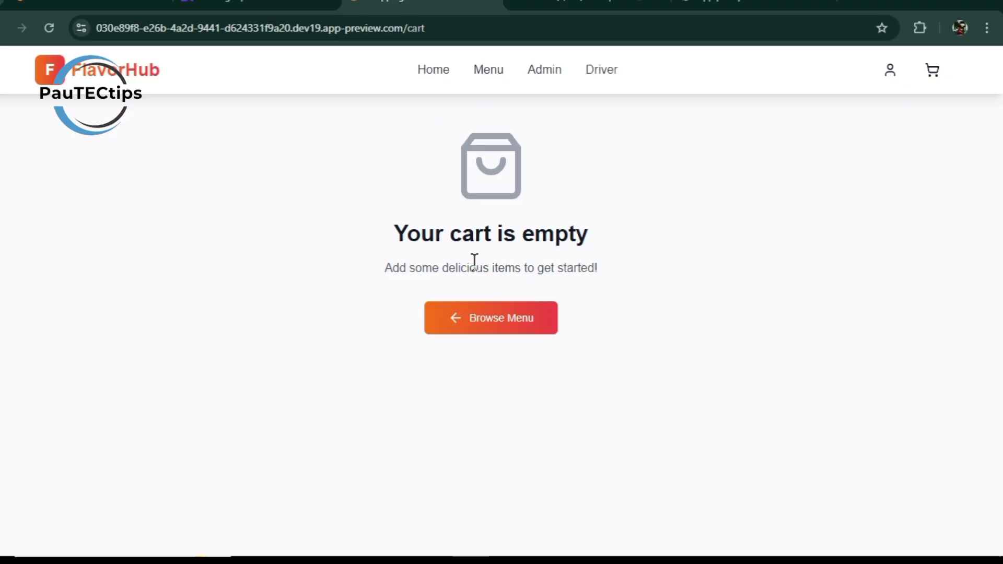
- Add Traditional Beef Stew from the menu to the cart and open the cart to review the order
left_click(491, 70)
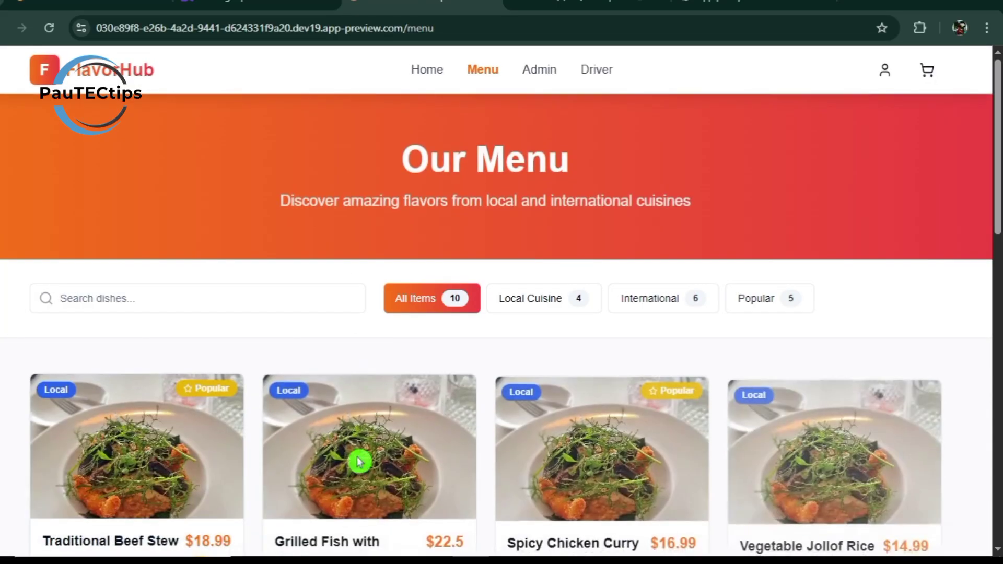
scroll(358, 470, "down", 2)
scroll(359, 501, "down", 3)
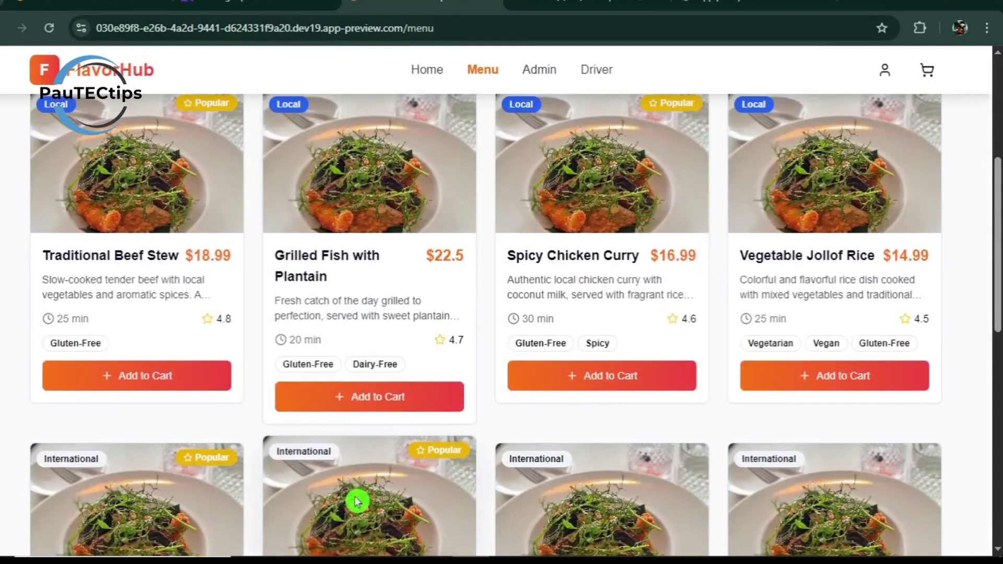
left_click(169, 382)
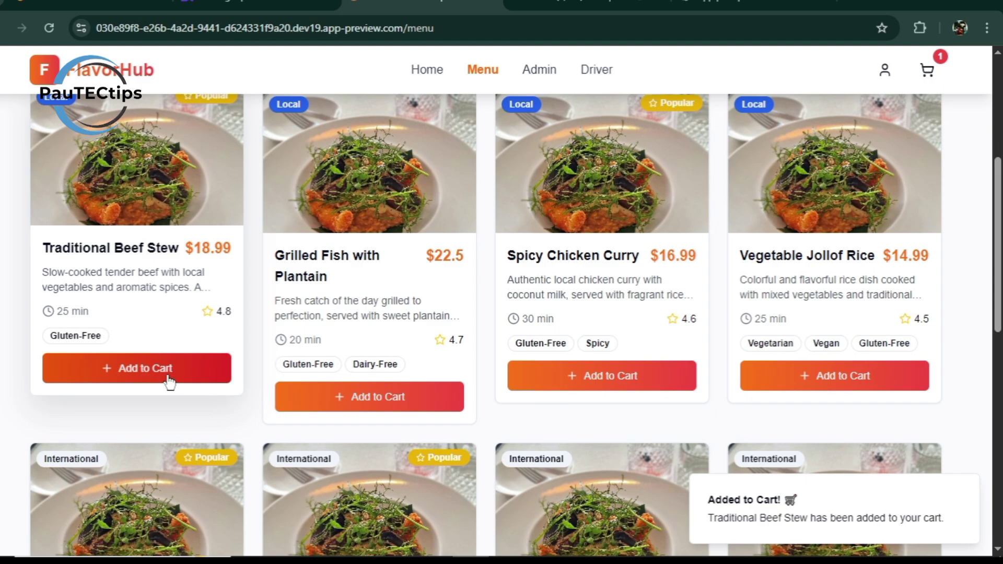
scroll(170, 382, "up", 5)
left_click(927, 70)
left_click(470, 288)
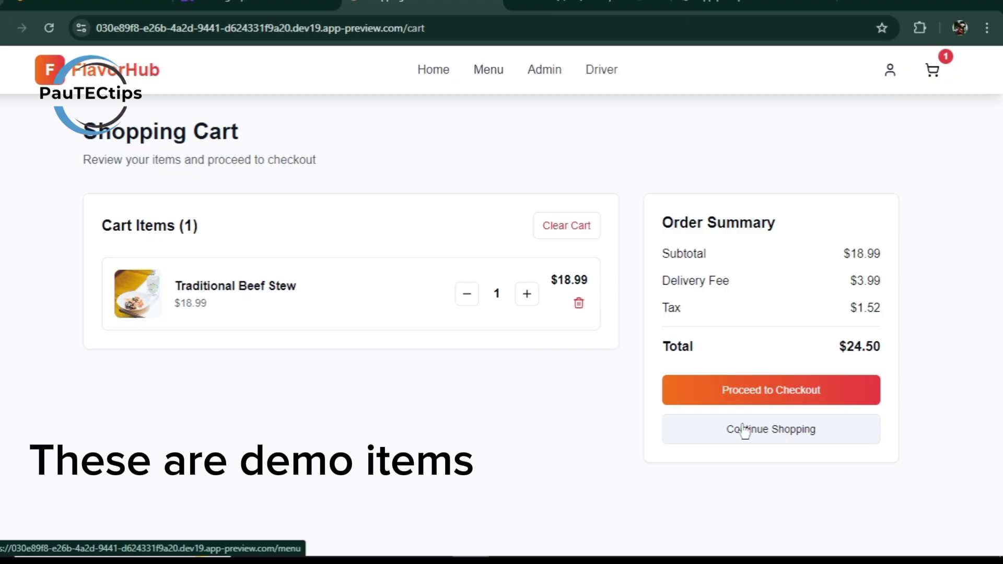
- Return to the FlavorHub home page and look through it down to the featured dishes
left_click(65, 82)
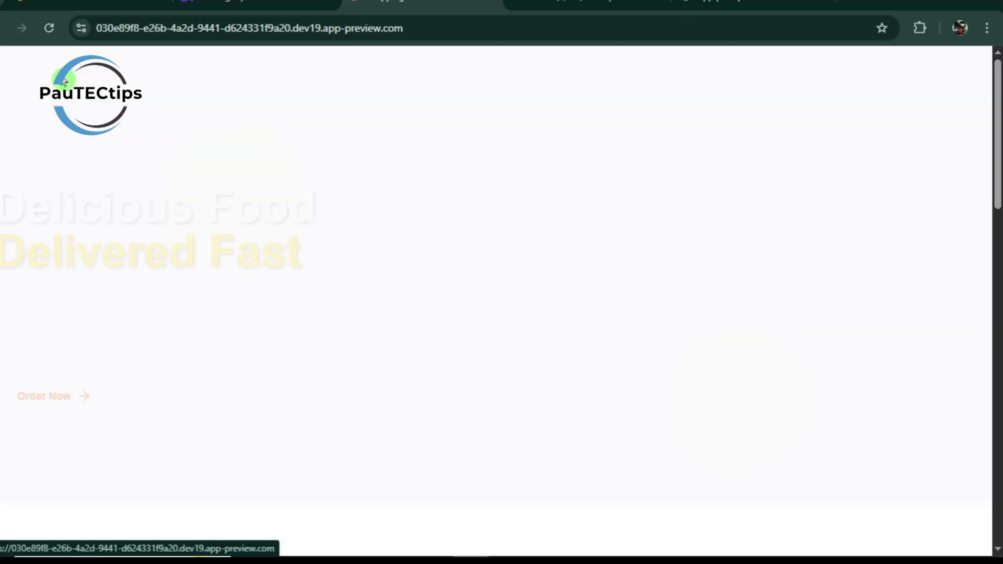
scroll(559, 274, "down", 10)
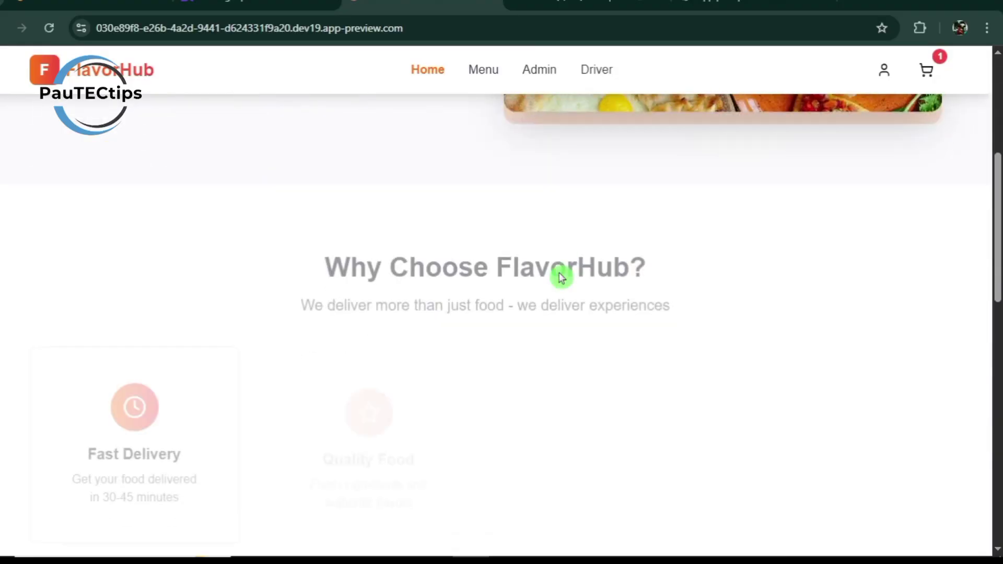
scroll(559, 274, "down", 7)
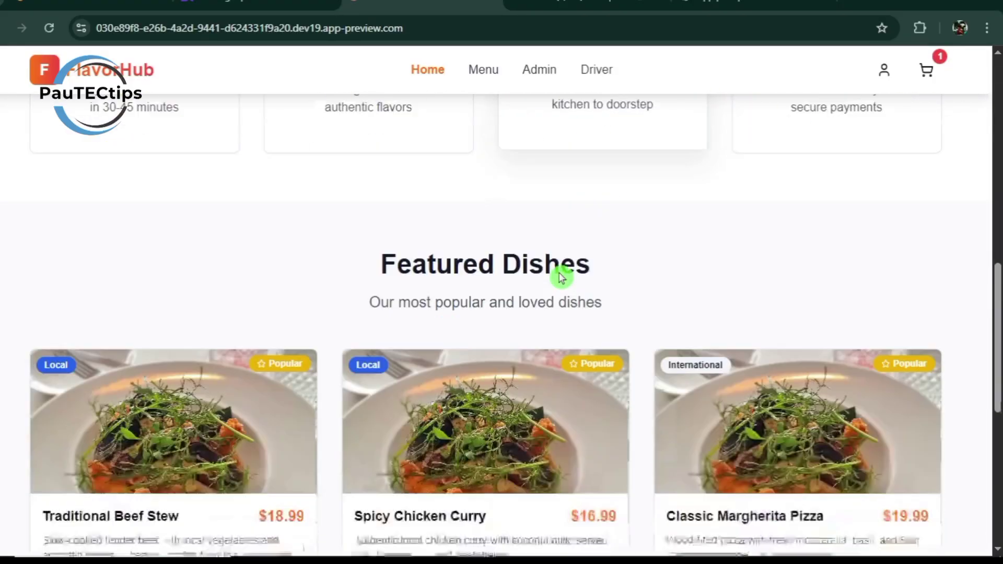
scroll(562, 274, "up", 3)
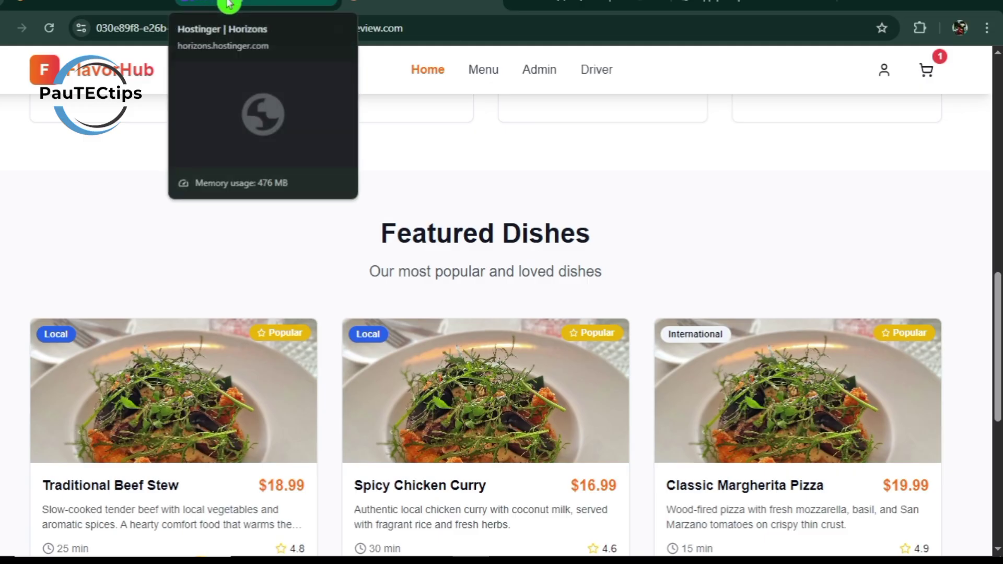
- Switch back to Hostinger Horizons and look over the home page in the embedded preview
left_click(209, 3)
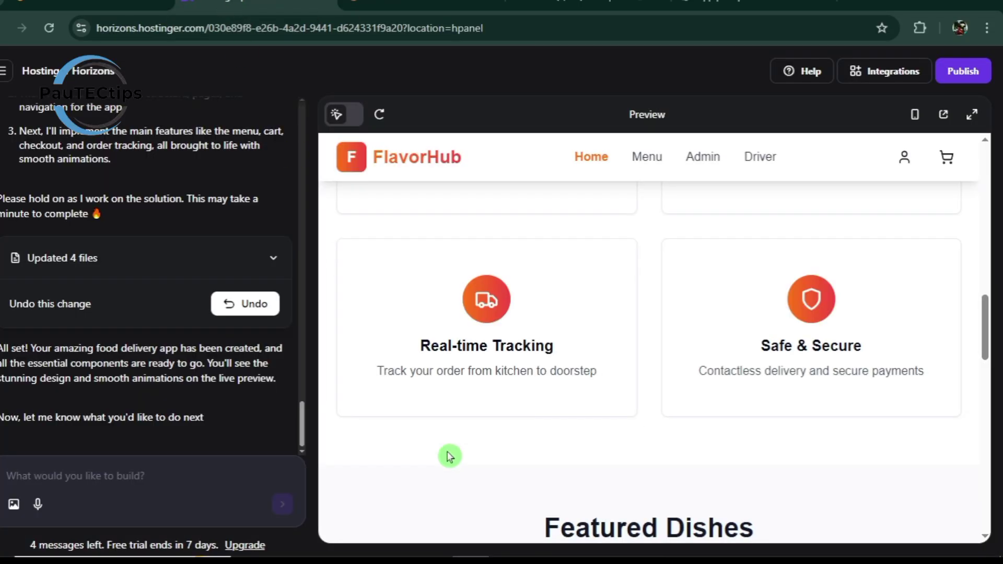
scroll(485, 324, "up", 8)
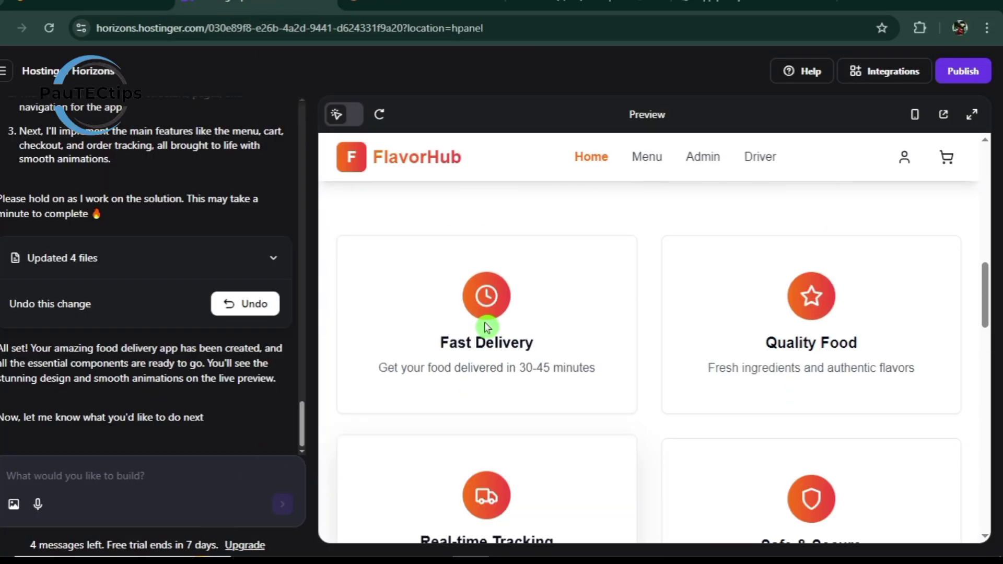
scroll(484, 329, "up", 2)
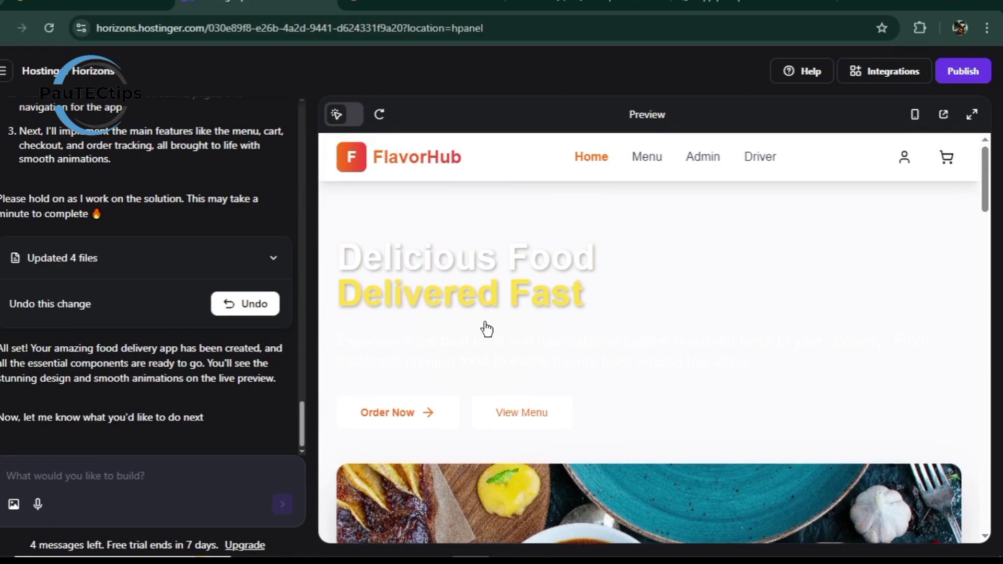
scroll(486, 328, "down", 6)
scroll(485, 327, "up", 2)
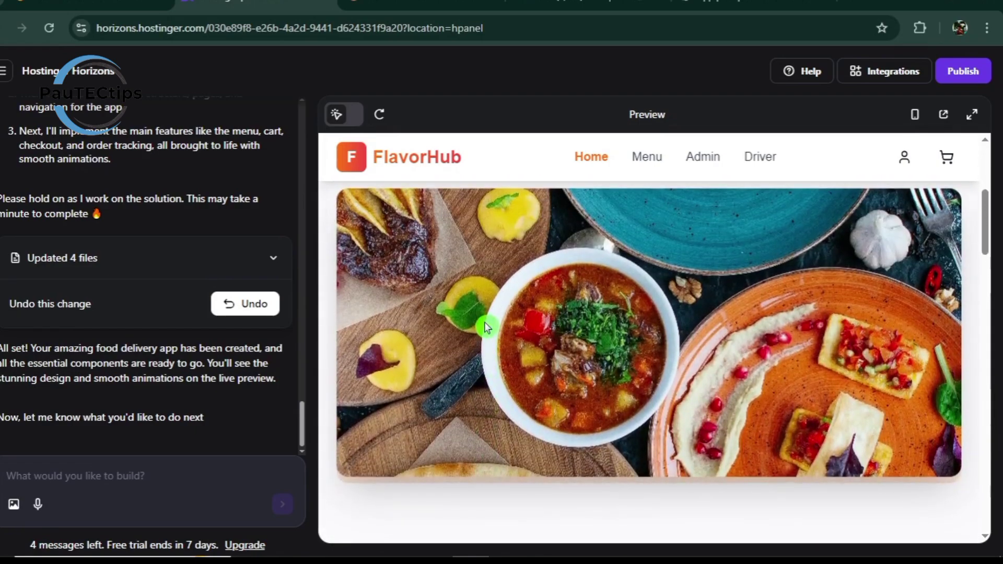
- Ask Horizons to "Change the name from FlavorHub to Linda's Foods and the currency to Nigerian Naira" and submit the request
type("h")
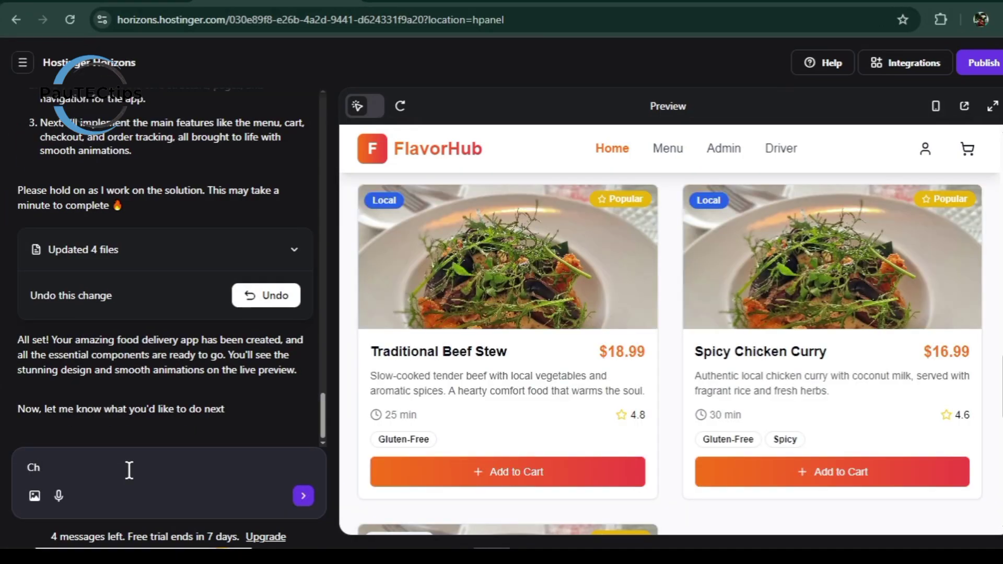
type("ange")
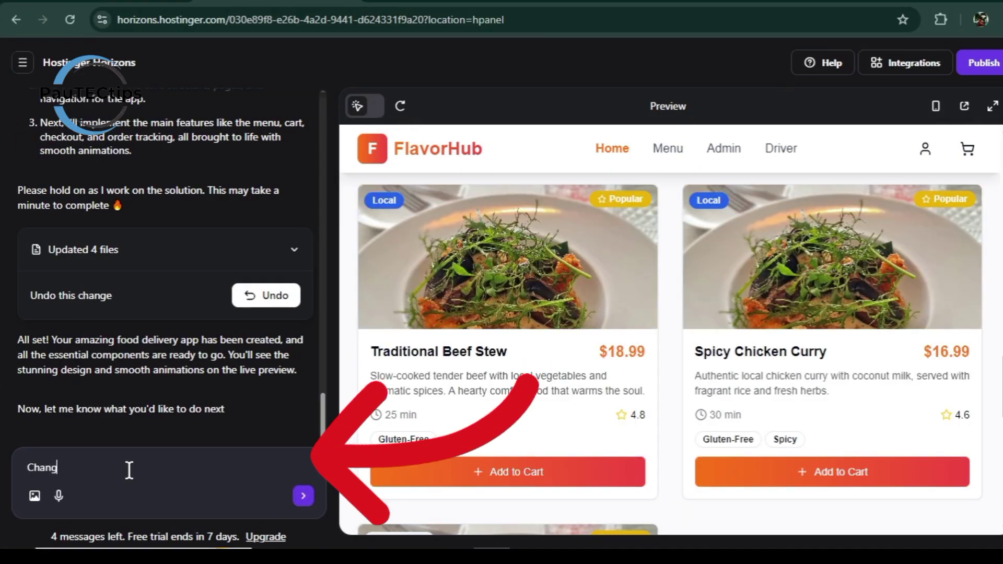
type("the name from FlavorHub to Linda's Foods and the currency to Nigeria")
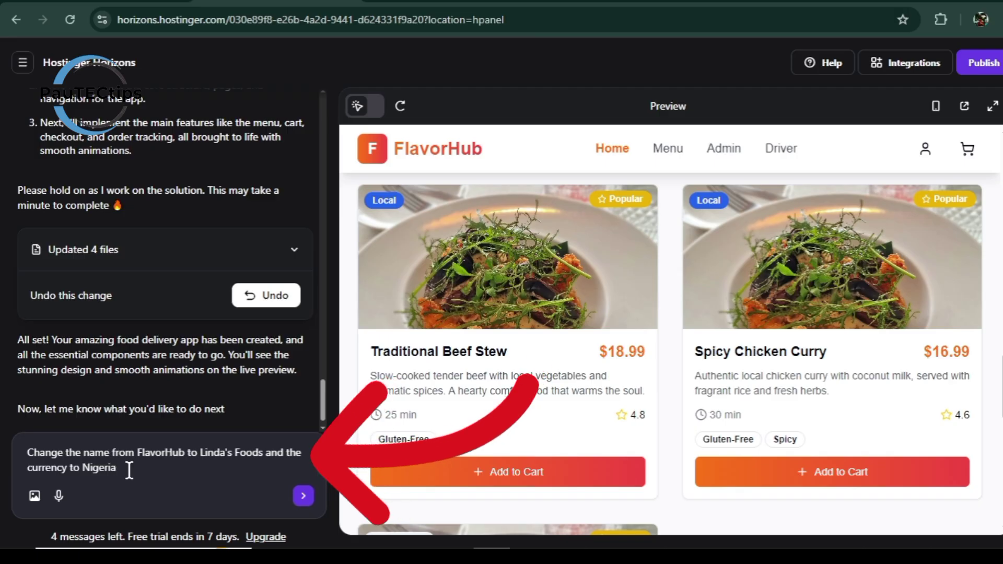
type("n Naira")
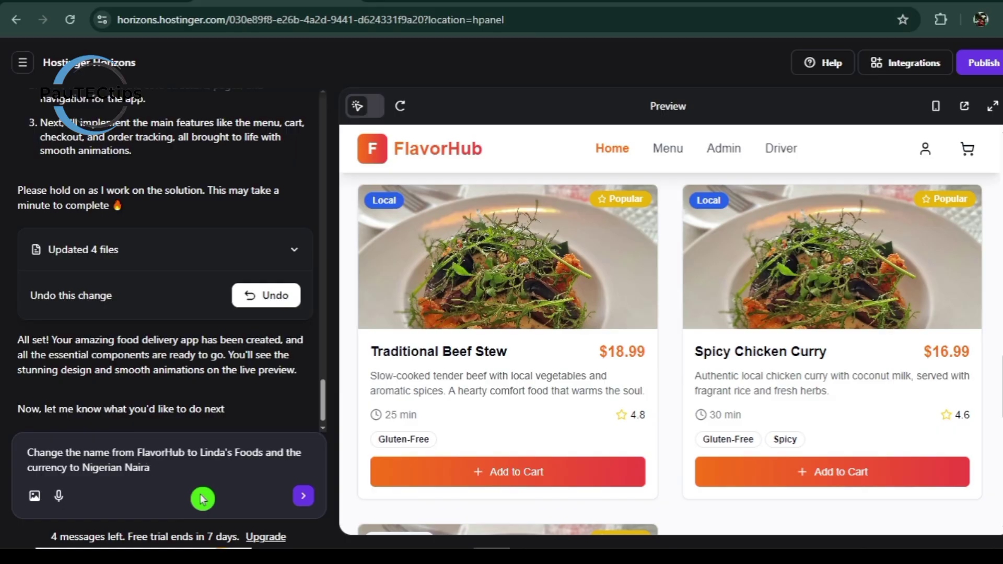
left_click(306, 503)
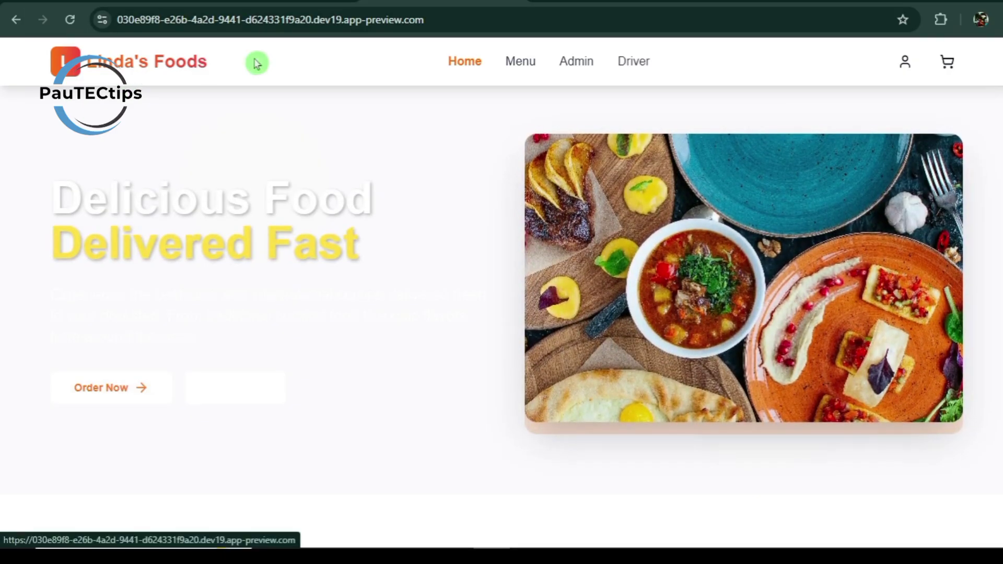
- Add Spicy Chicken Curry from the updated home page's featured dishes to the cart and open the cart
scroll(483, 425, "down", 10)
left_click(483, 412)
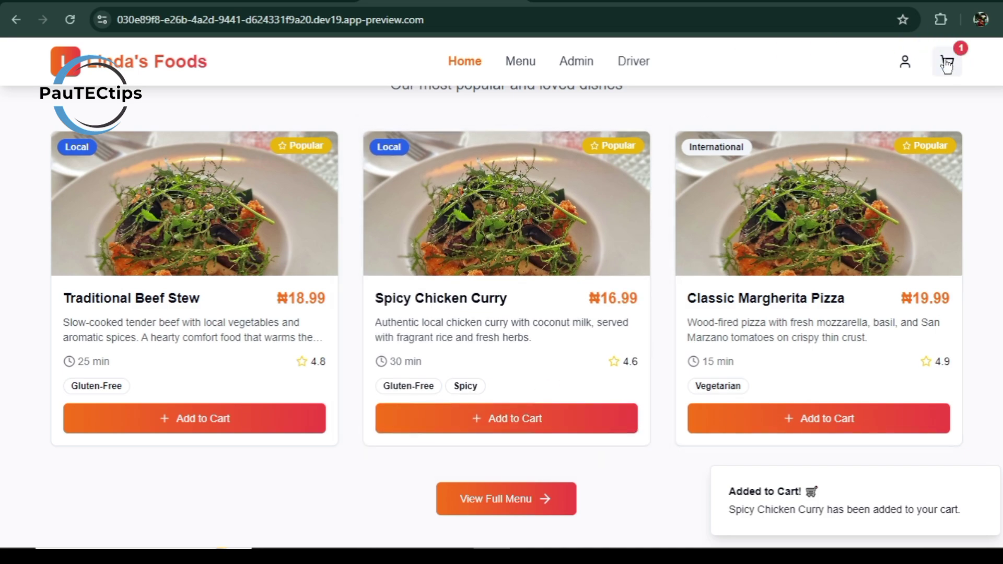
left_click(946, 63)
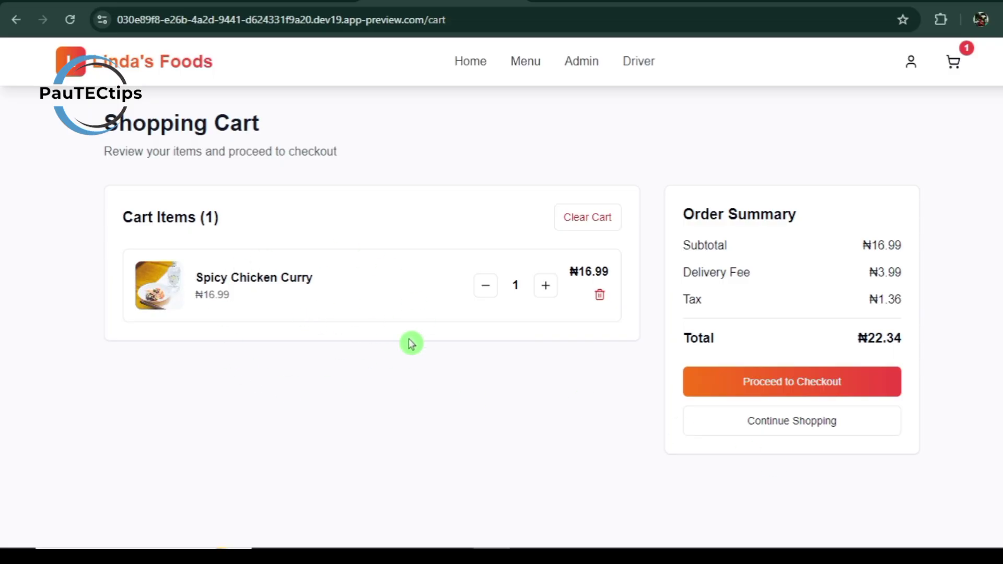
- Examine the Linda's Foods menu page, checking the names and prices of the local and international dishes
left_click(526, 64)
scroll(384, 354, "down", 2)
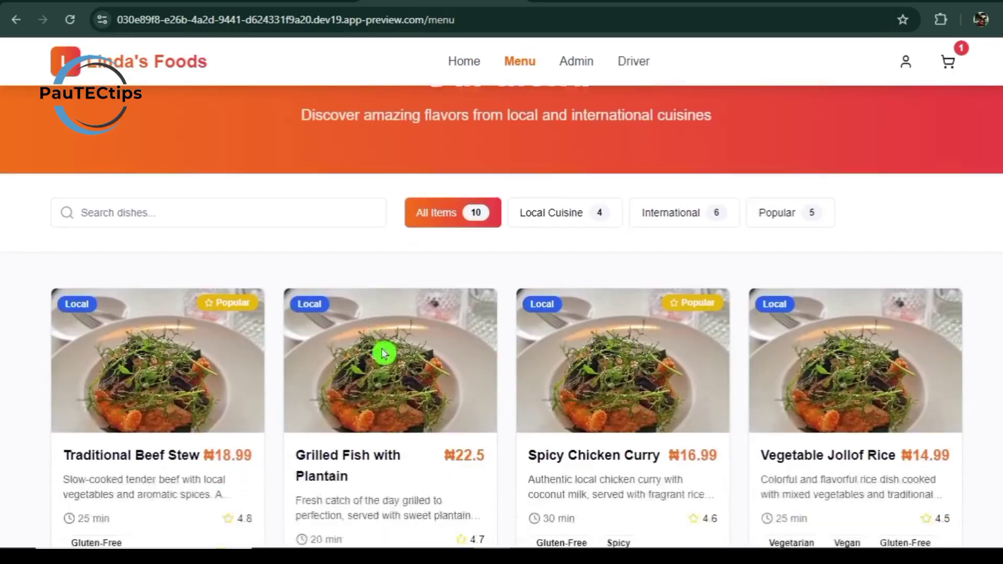
scroll(384, 355, "down", 5)
scroll(384, 354, "down", 6)
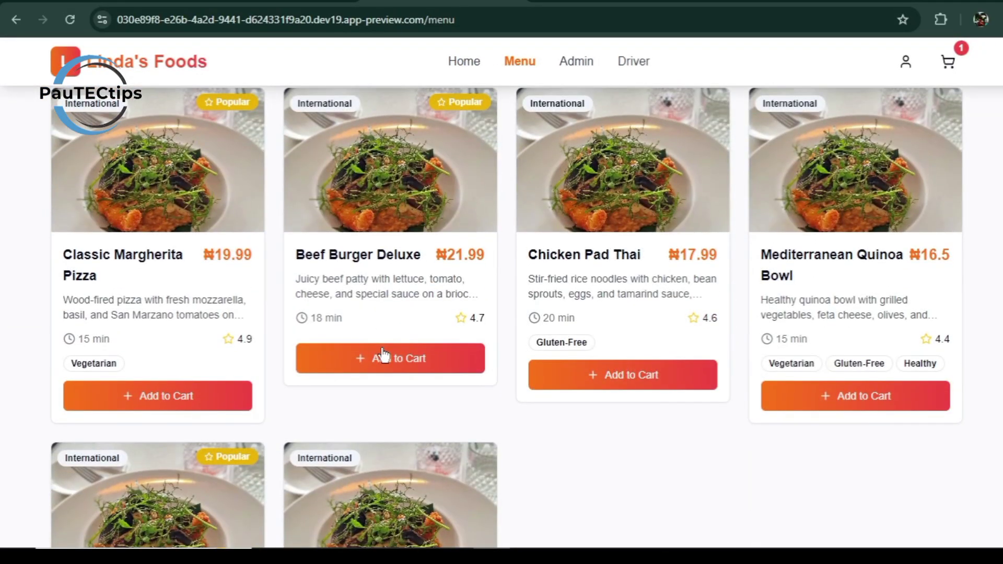
scroll(384, 353, "up", 3)
left_click(383, 354)
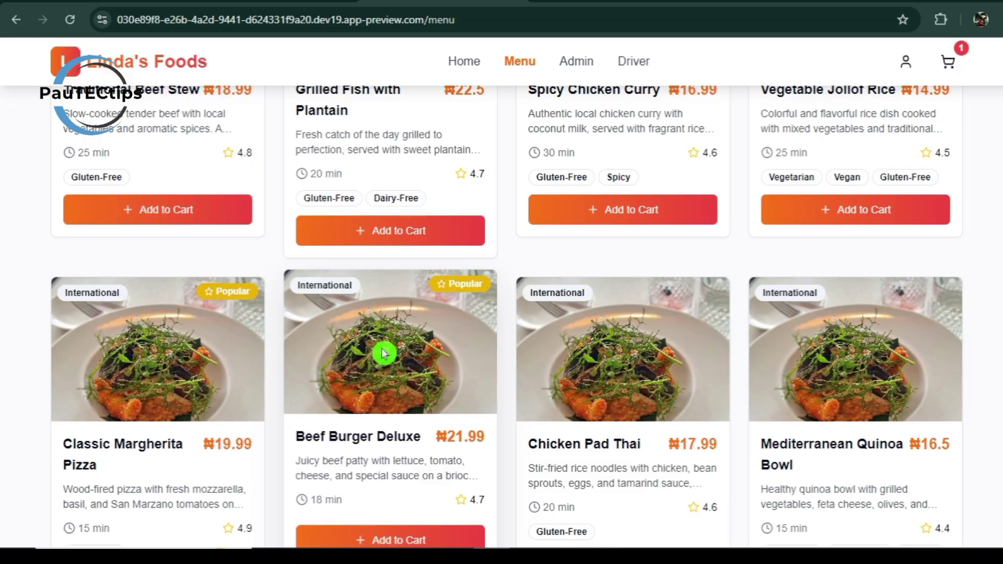
scroll(384, 354, "down", 7)
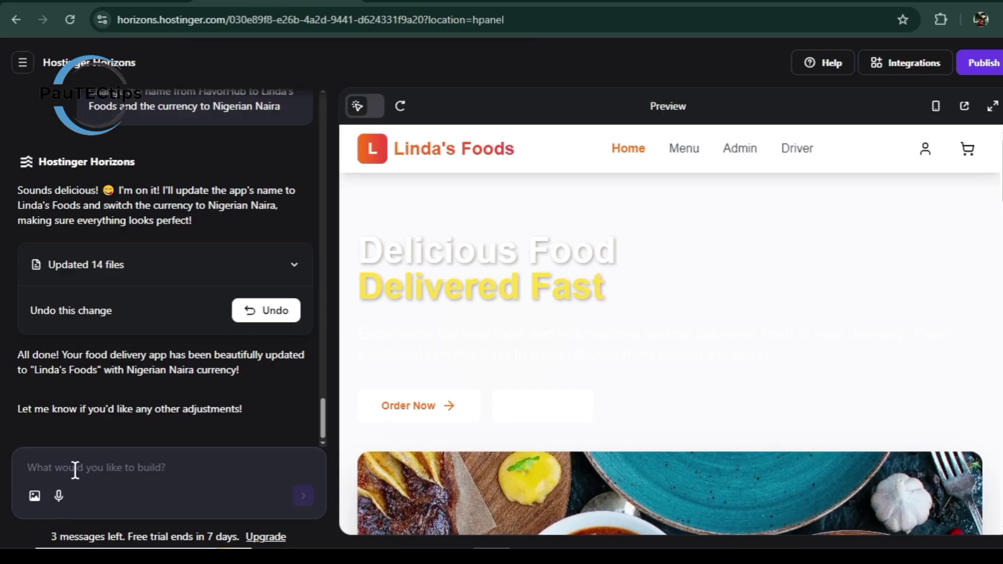
- Review the updated app in the Horizons preview, start publishing it, and proceed to the upgrade plans
scroll(522, 329, "down", 10)
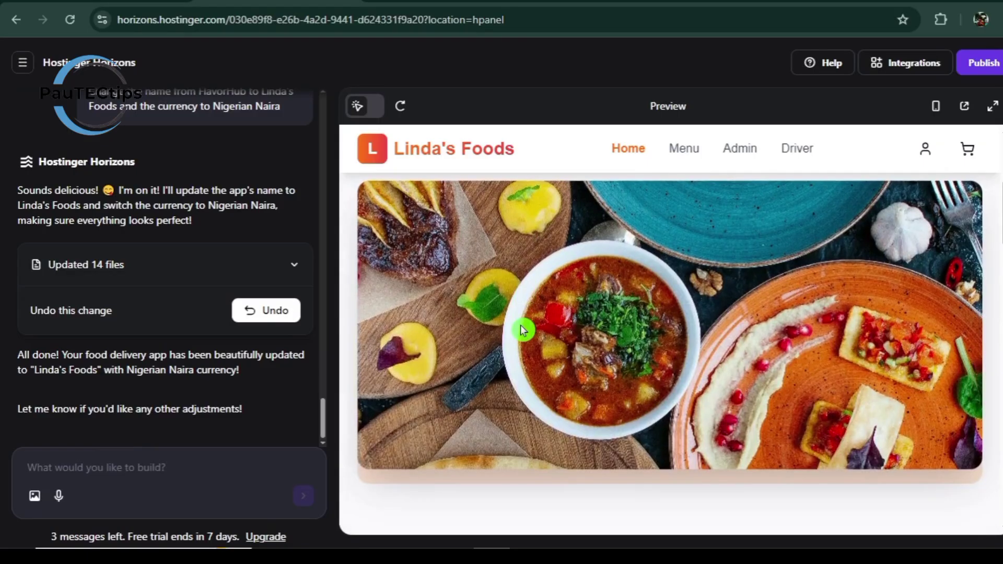
scroll(523, 329, "down", 12)
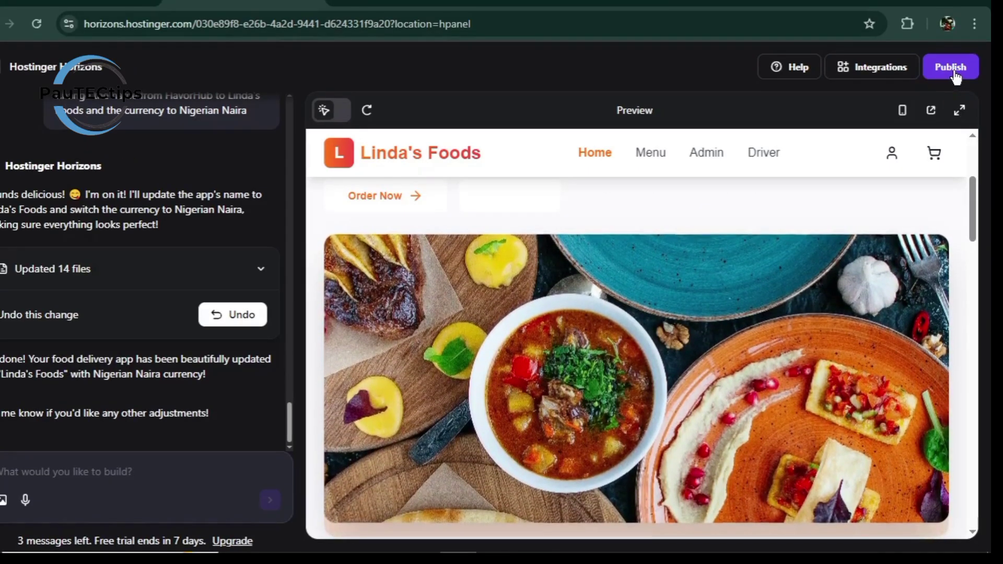
left_click(953, 74)
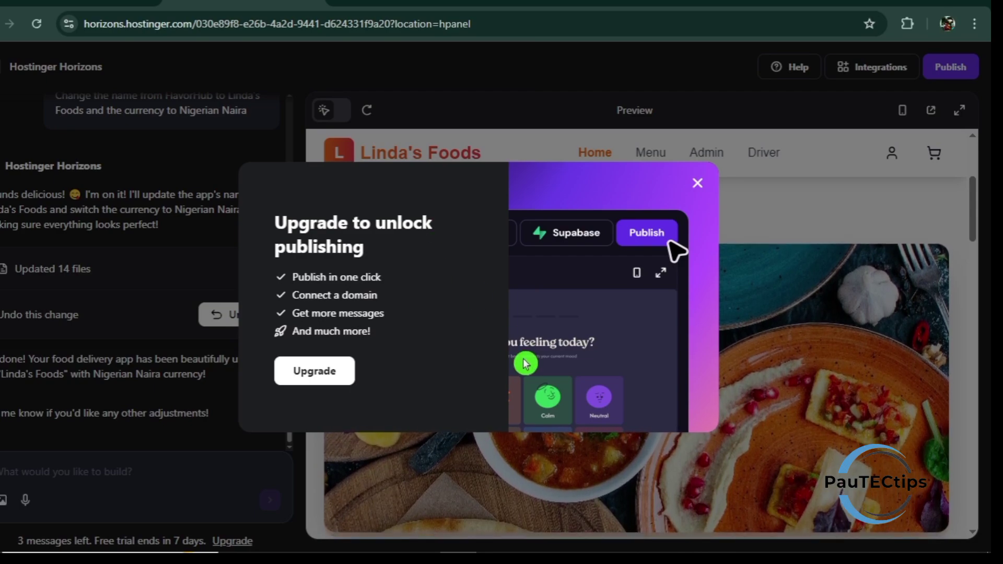
left_click(333, 371)
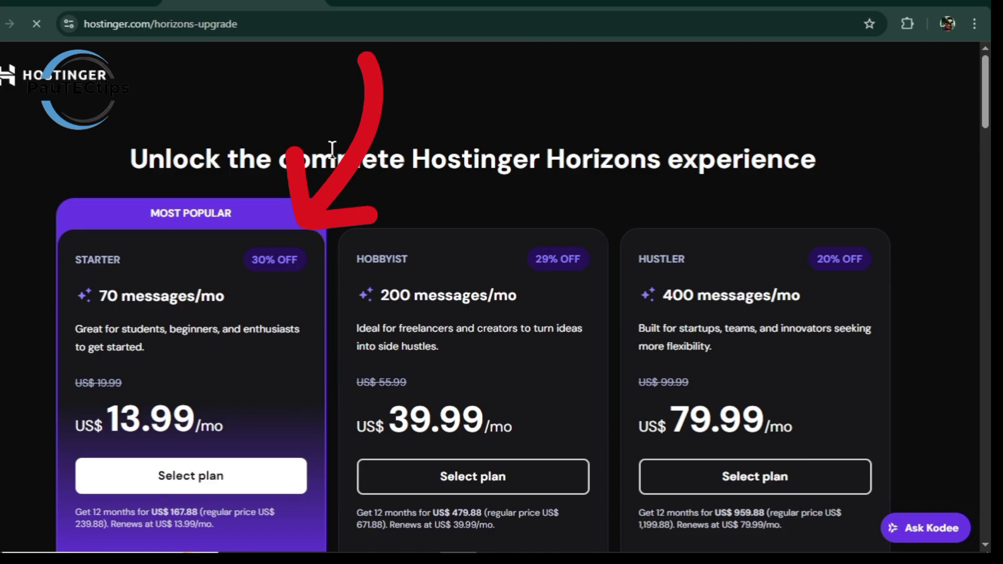
- Compare the Starter, Hobbyist and Hustler plans with their included features, and revisit the Linda's Foods menu page
scroll(560, 306, "down", 1)
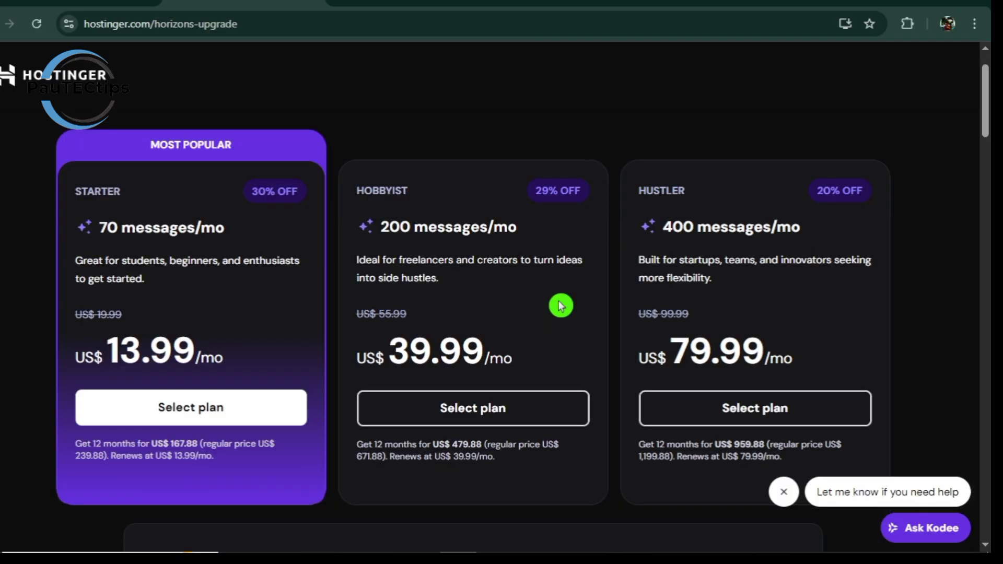
scroll(741, 360, "down", 6)
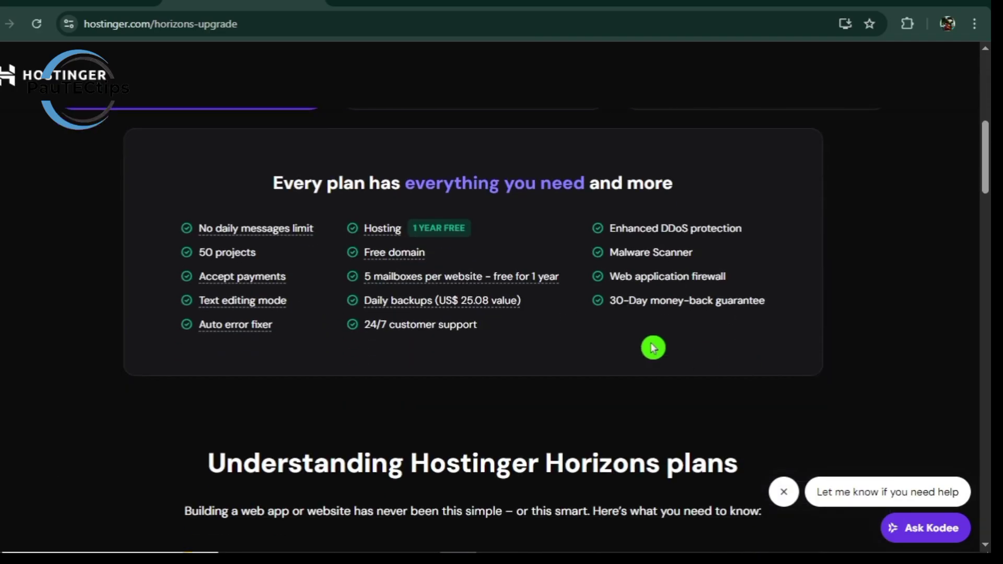
scroll(376, 345, "up", 4)
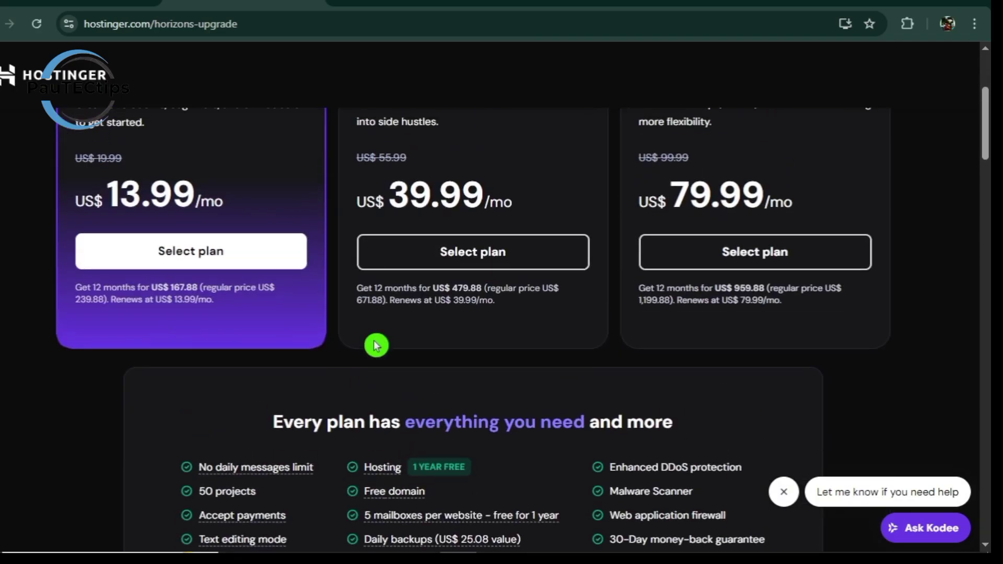
scroll(376, 346, "down", 4)
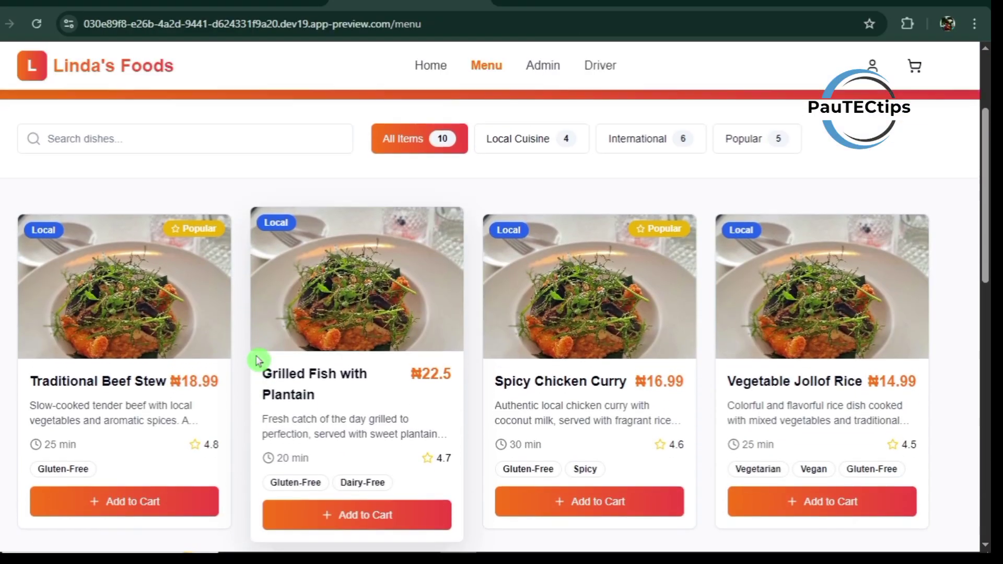
scroll(259, 361, "up", 3)
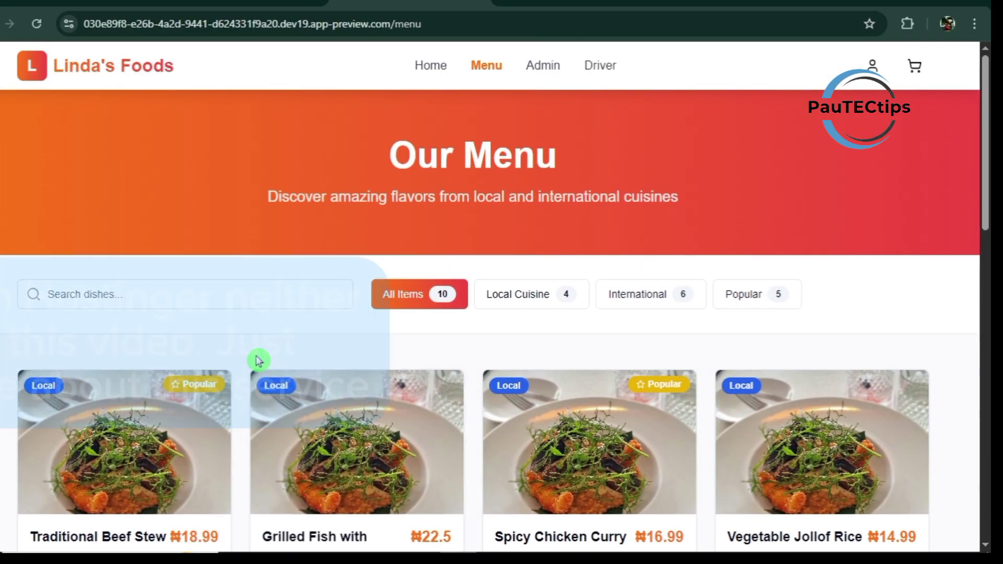